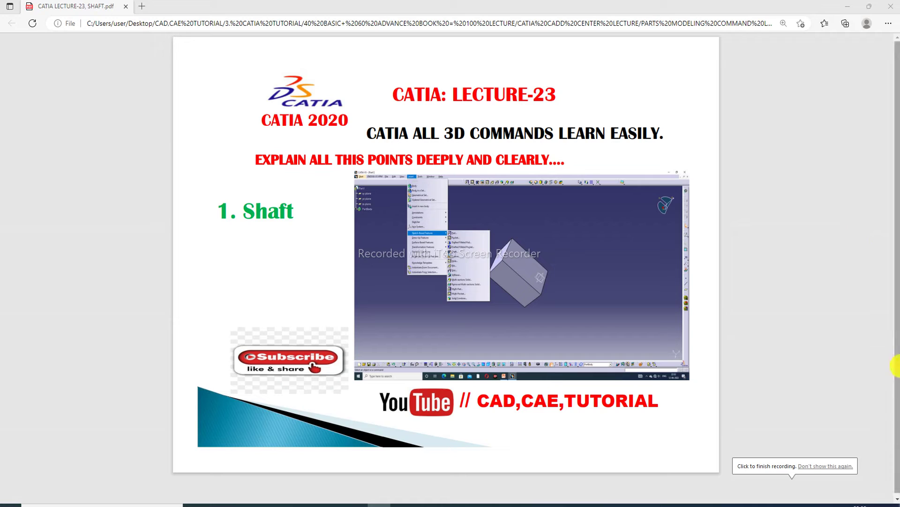
- Focus the Shaft lecture PDF window before moving to the empty CATIA Part1
{"action": "left_click", "coordinate": [775, 308]}
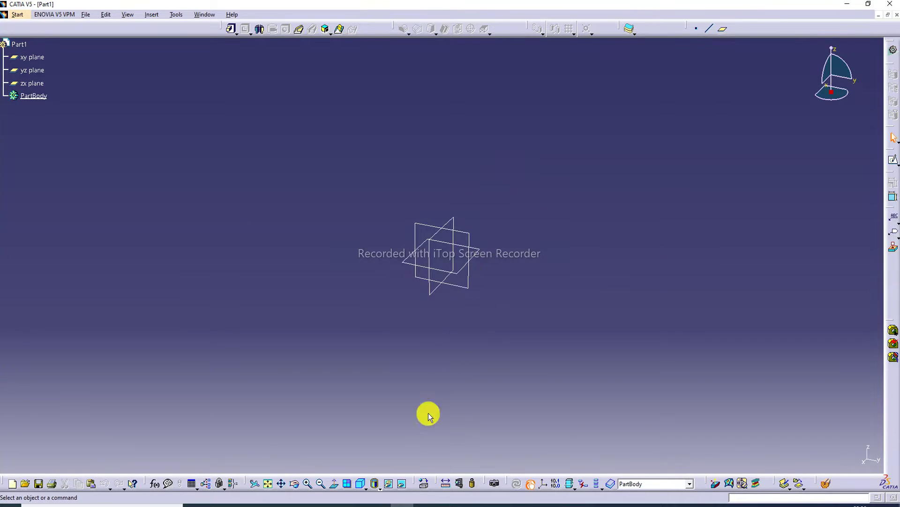
{"action": "left_click", "coordinate": [387, 504]}
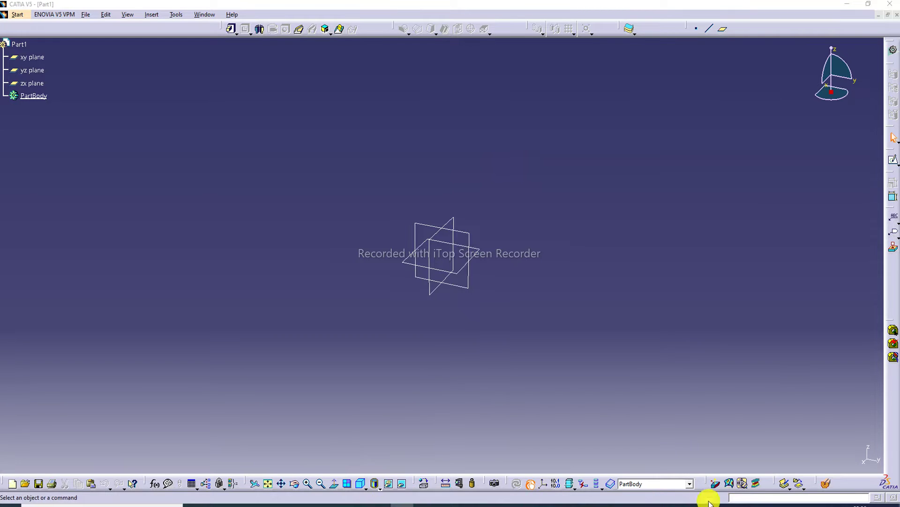
{"action": "left_click", "coordinate": [778, 348]}
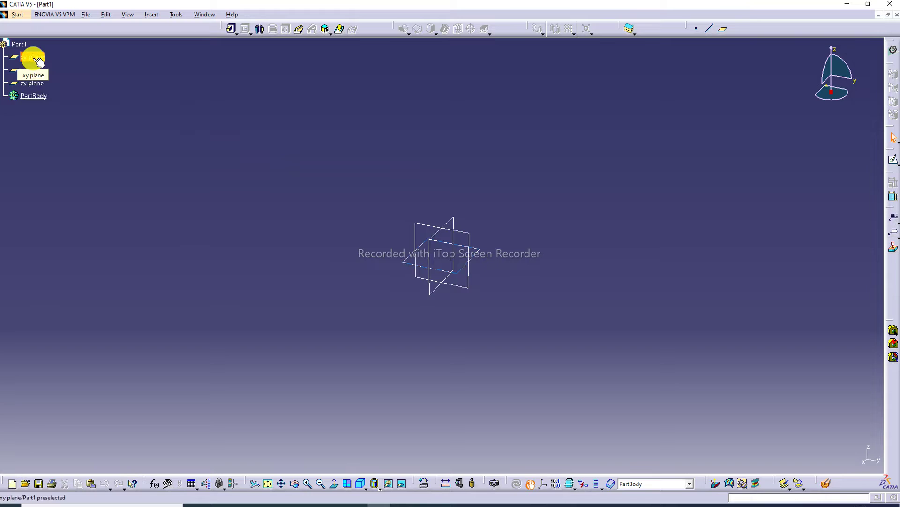
- Start a sketch on the xy plane and draw the profile's bottom edge and first vertical step
{"action": "left_click", "coordinate": [34, 57]}
{"action": "left_click", "coordinate": [891, 157]}
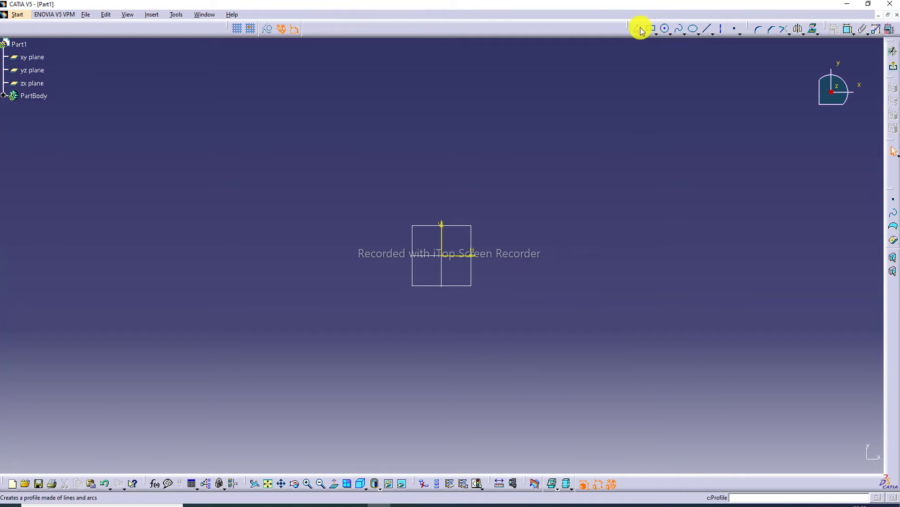
{"action": "left_click", "coordinate": [637, 29]}
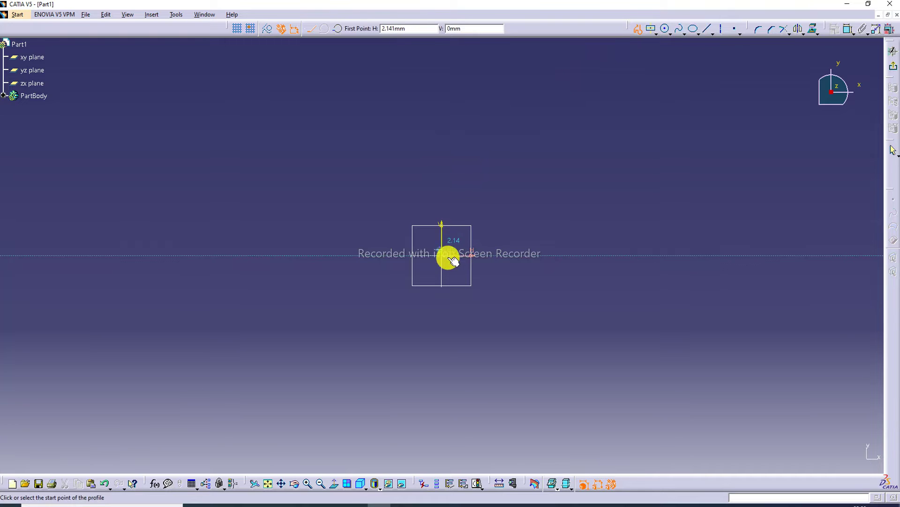
{"action": "left_click", "coordinate": [453, 260]}
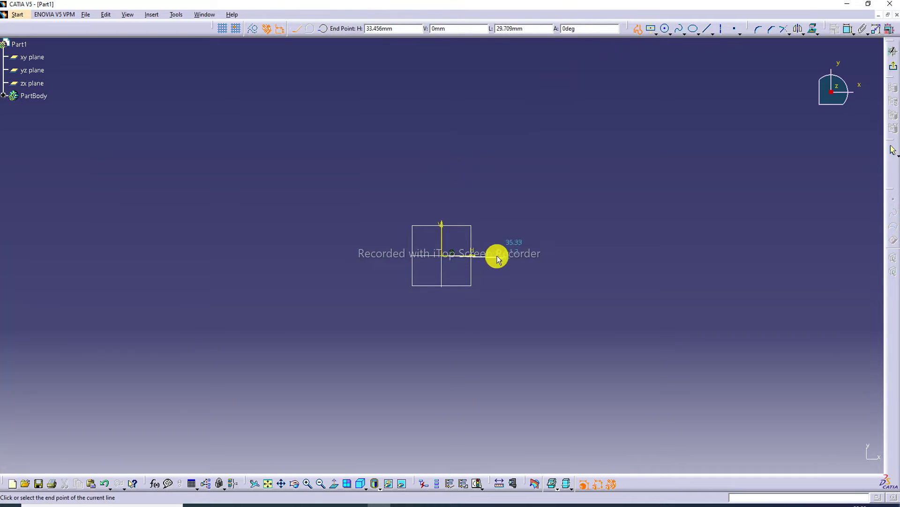
{"action": "left_click", "coordinate": [539, 254]}
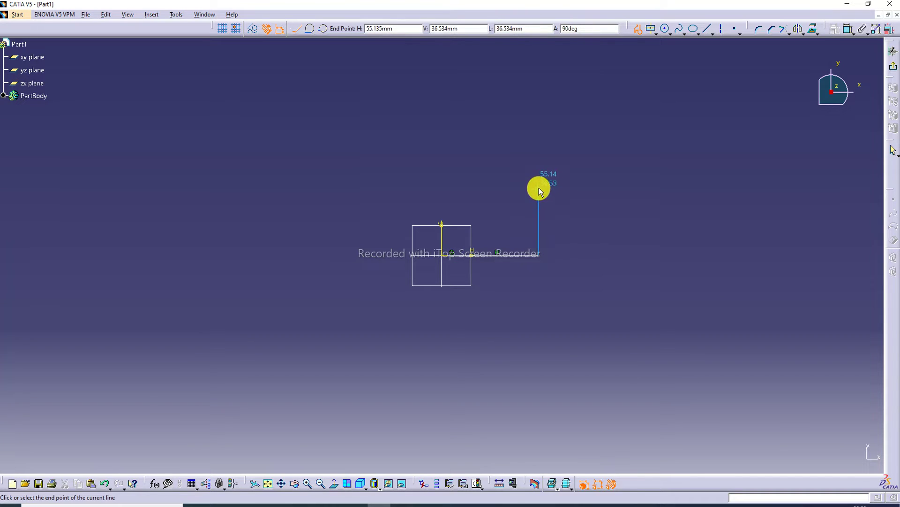
{"action": "left_click", "coordinate": [539, 188]}
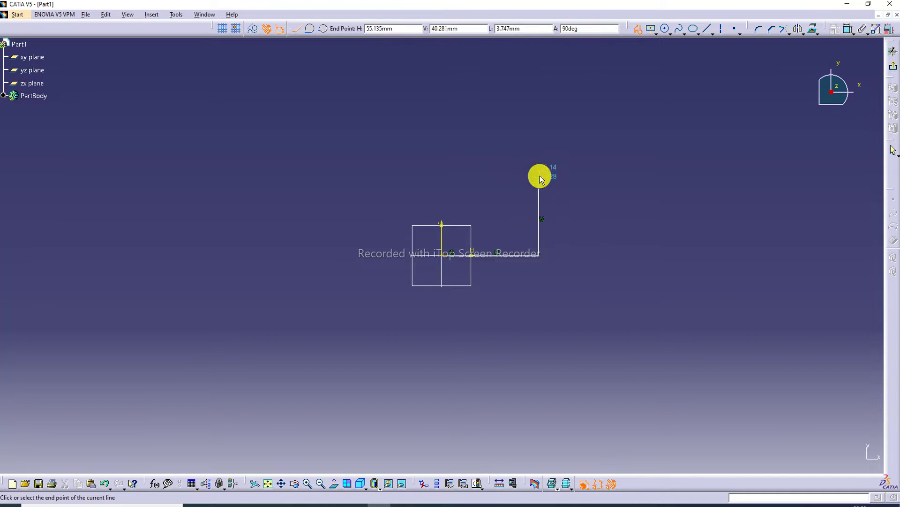
- Continue the stepped outline with alternating horizontal and vertical edges, then zoom out
{"action": "left_click", "coordinate": [493, 189]}
{"action": "left_click", "coordinate": [493, 135]}
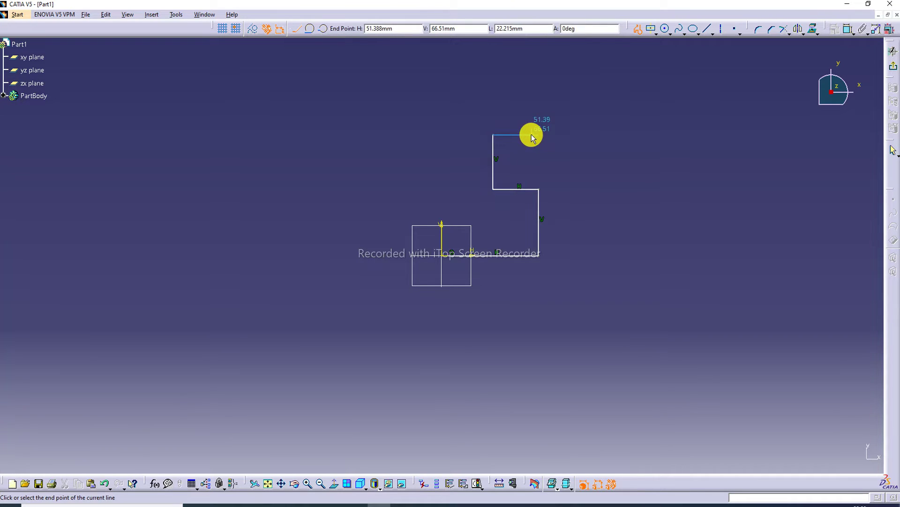
{"action": "left_click", "coordinate": [532, 135]}
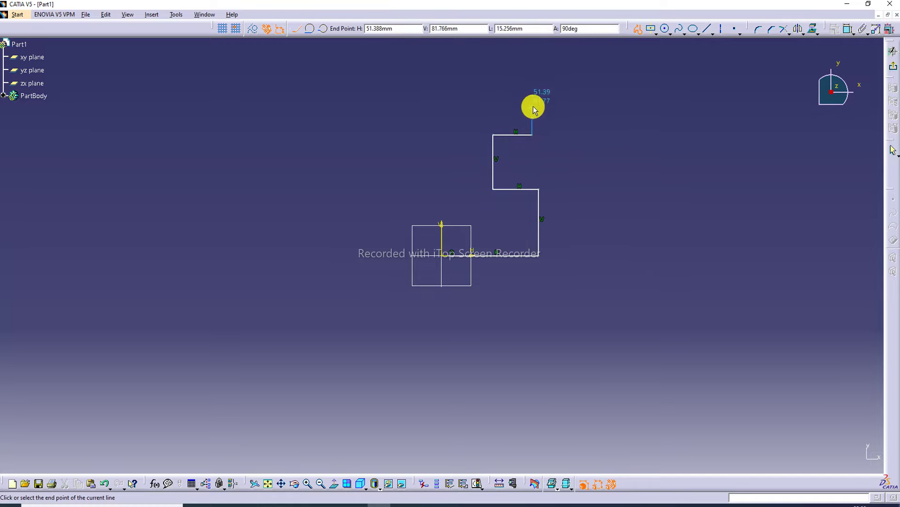
{"action": "left_click", "coordinate": [532, 82]}
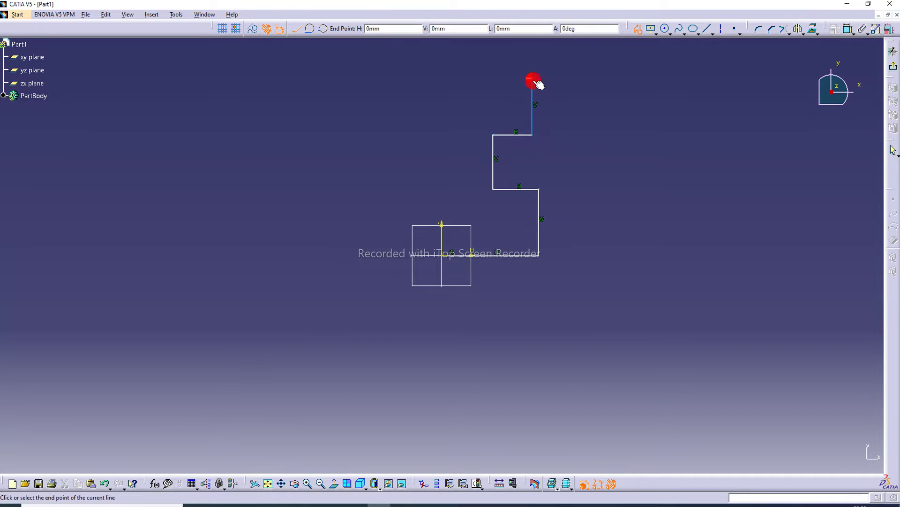
{"action": "scroll", "coordinate": [554, 164], "scroll_direction": "up", "scroll_amount": 2}
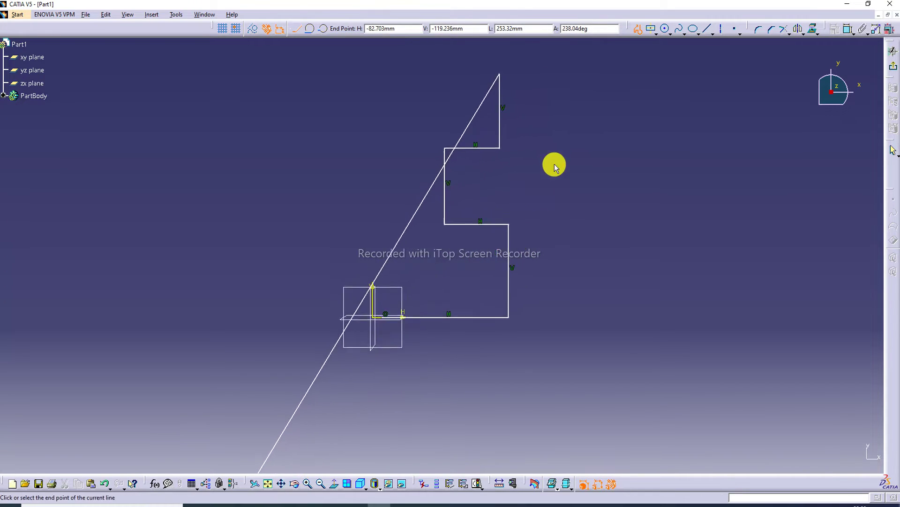
{"action": "scroll", "coordinate": [555, 164], "scroll_direction": "up", "scroll_amount": 2}
{"action": "left_click", "coordinate": [320, 484]}
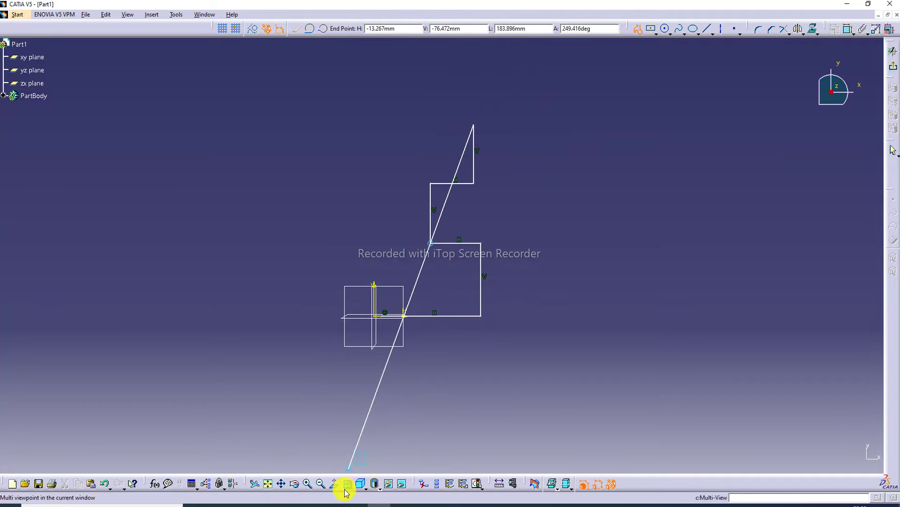
{"action": "scroll", "coordinate": [408, 347], "scroll_direction": "down", "scroll_amount": 1}
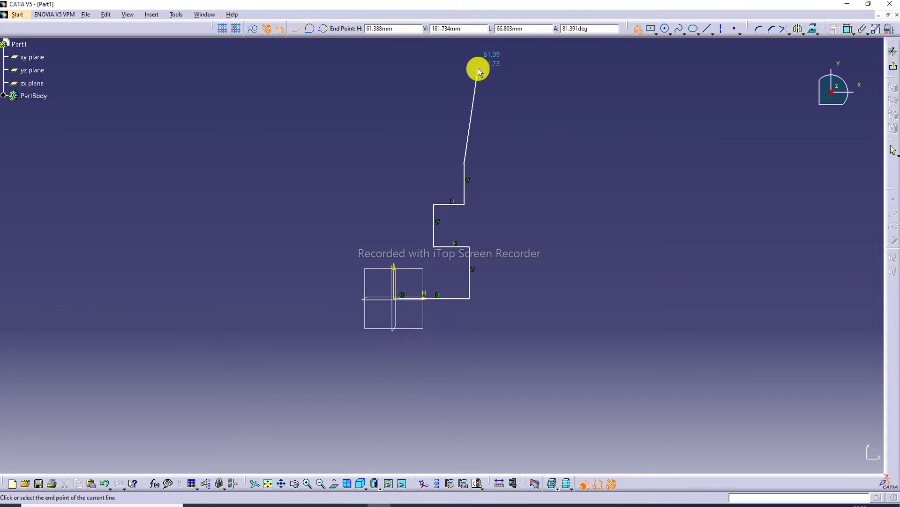
- Draw the sloped conical edge and top edge, closing the outline at the origin
{"action": "left_click", "coordinate": [446, 112]}
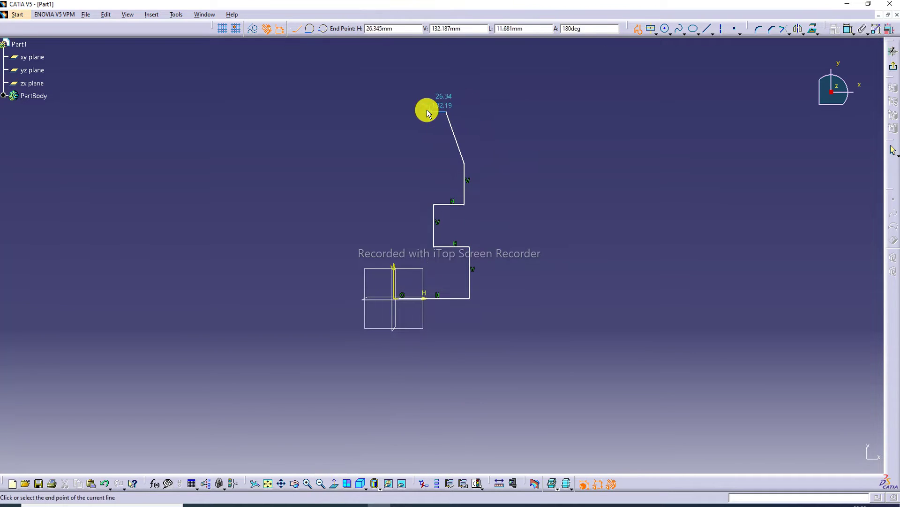
{"action": "left_click", "coordinate": [399, 112]}
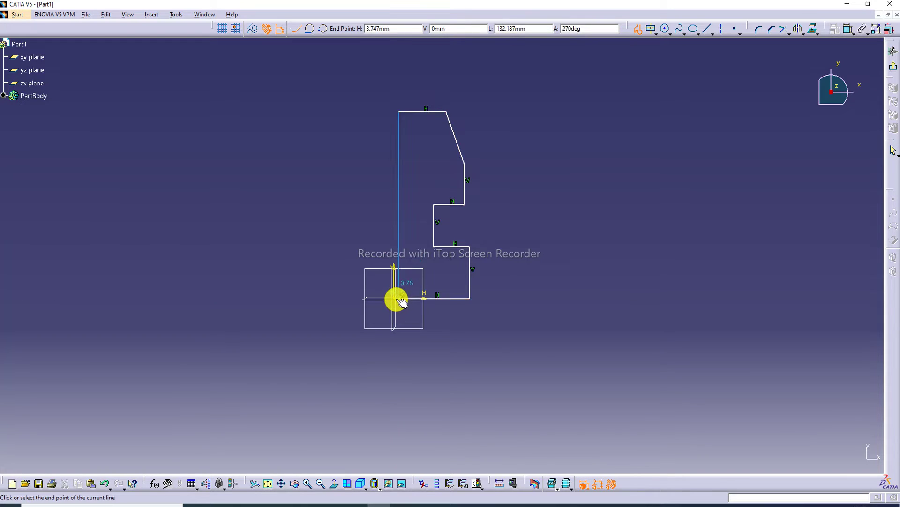
{"action": "left_click", "coordinate": [397, 299]}
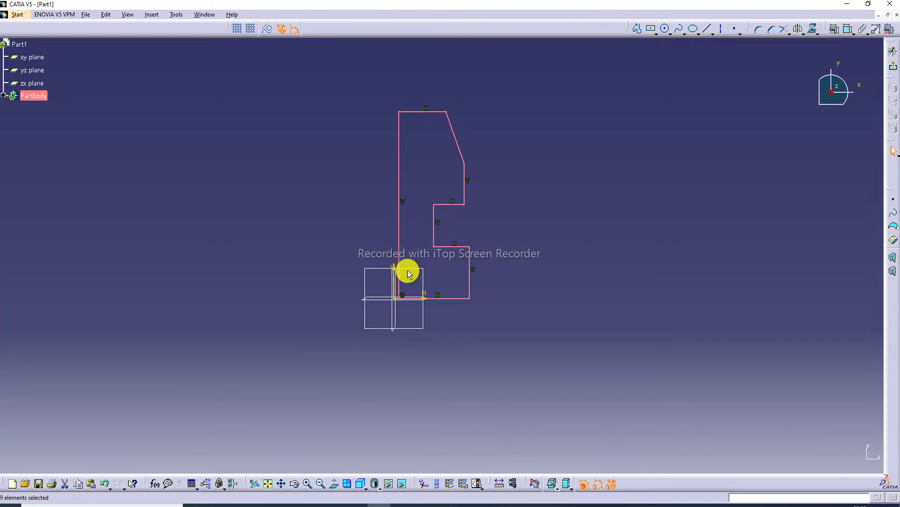
- Undo an accidental vertical constraint and drag the top edge's right corner left to shorten it
{"action": "right_click", "coordinate": [399, 168]}
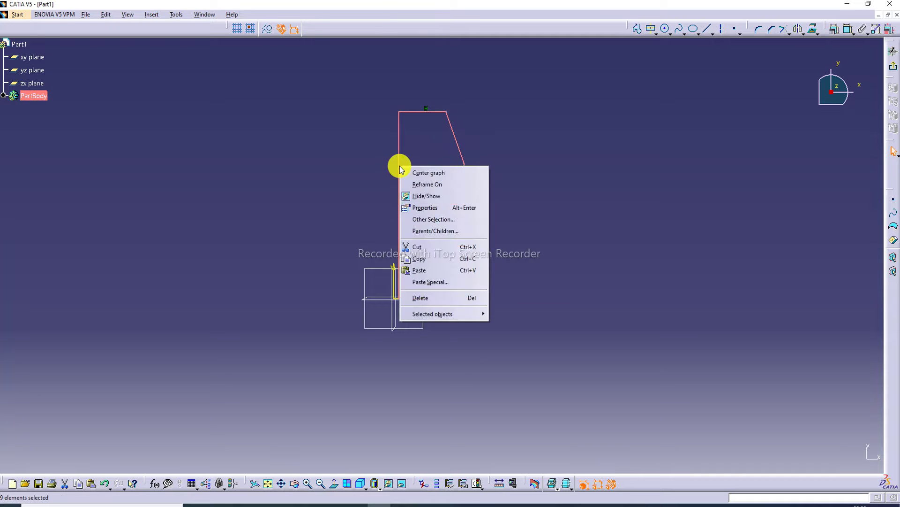
{"action": "mouse_move", "coordinate": [432, 314]}
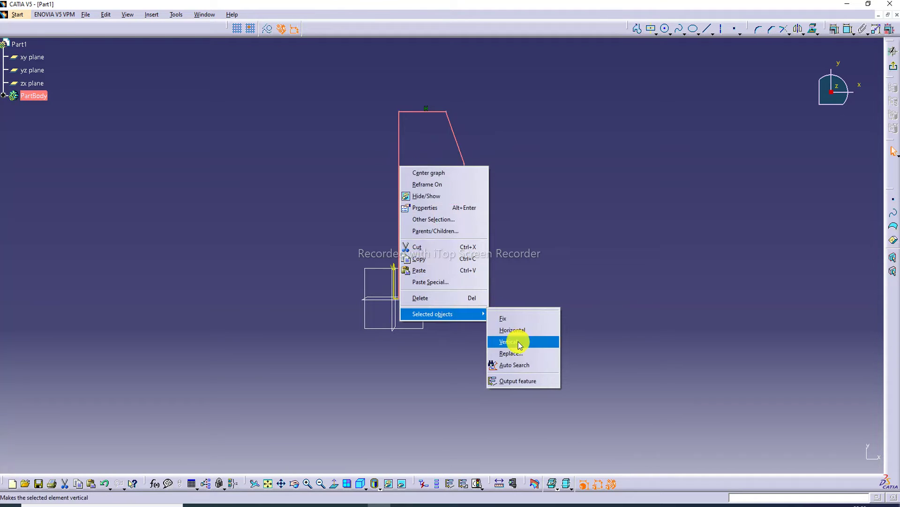
{"action": "left_click", "coordinate": [520, 347]}
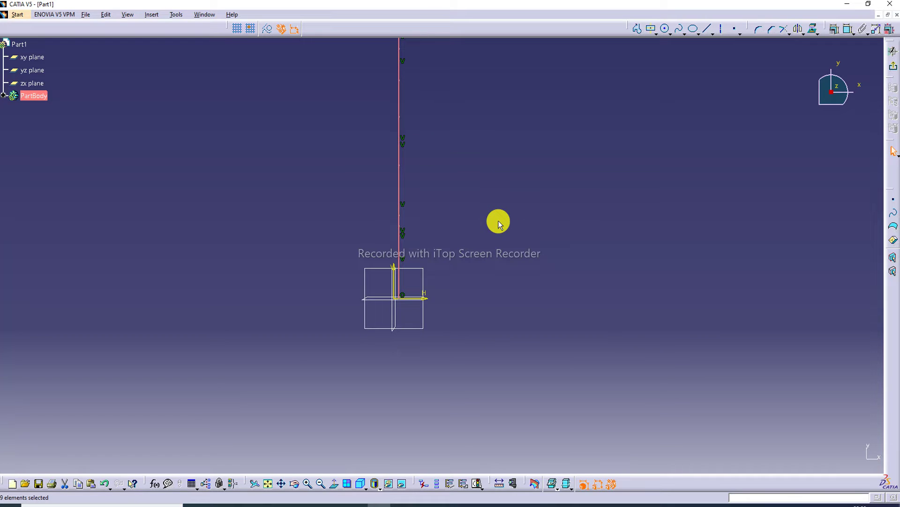
{"action": "left_click", "coordinate": [105, 483]}
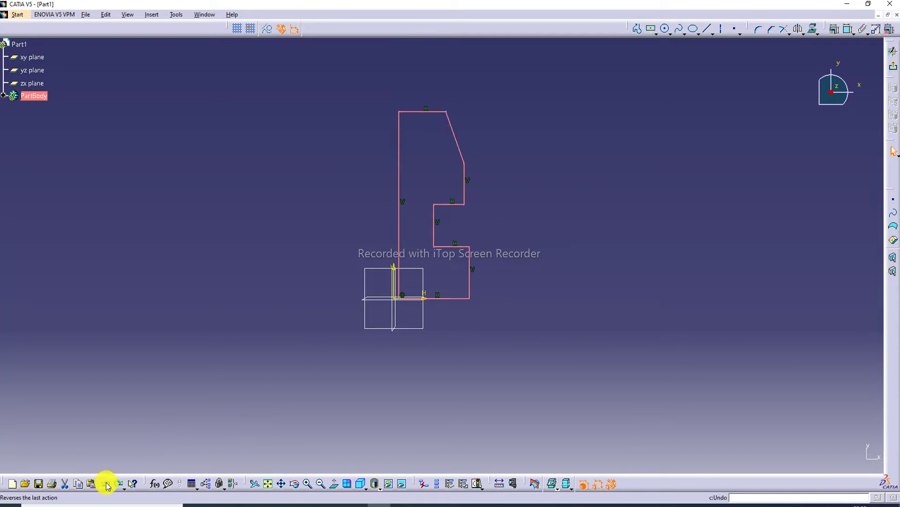
{"action": "left_click", "coordinate": [574, 246]}
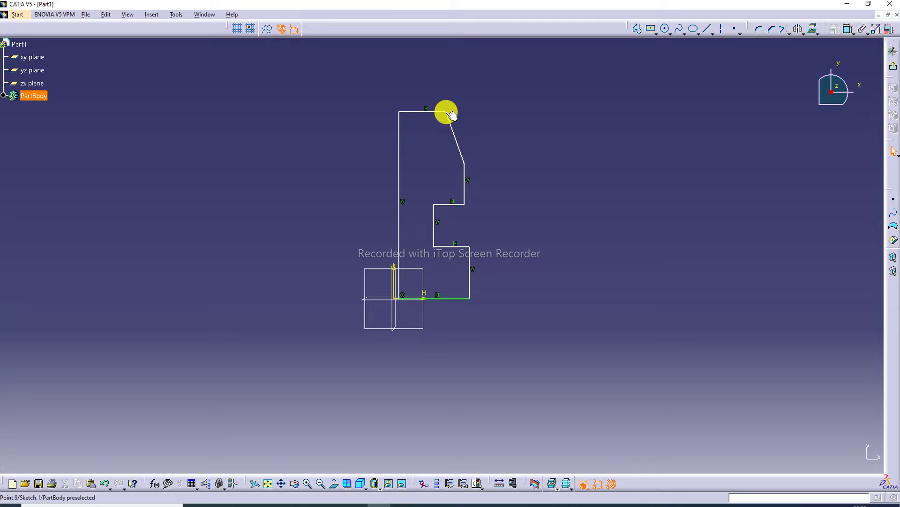
{"action": "left_click_drag", "start_coordinate": [446, 112], "coordinate": [425, 111]}
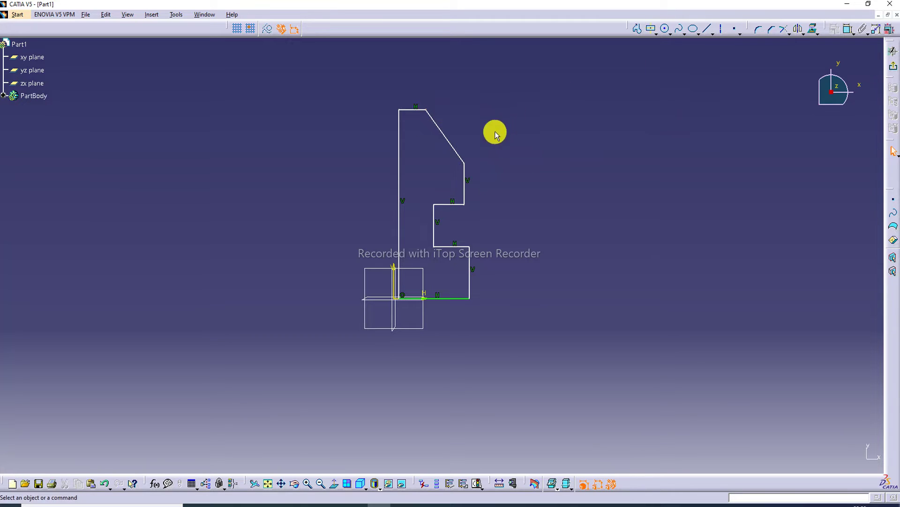
- Draw a vertical axis from the sketch origin up along the profile's left edge
{"action": "left_click", "coordinate": [721, 30]}
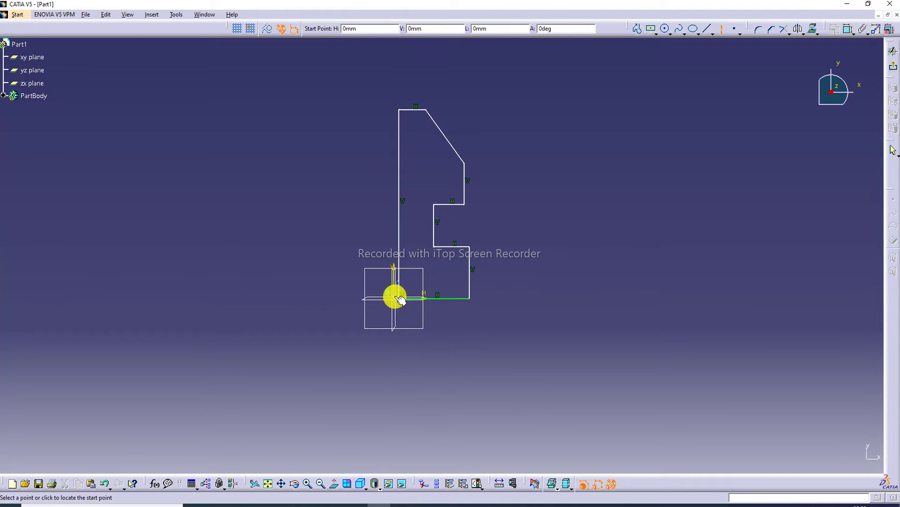
{"action": "left_click", "coordinate": [393, 297]}
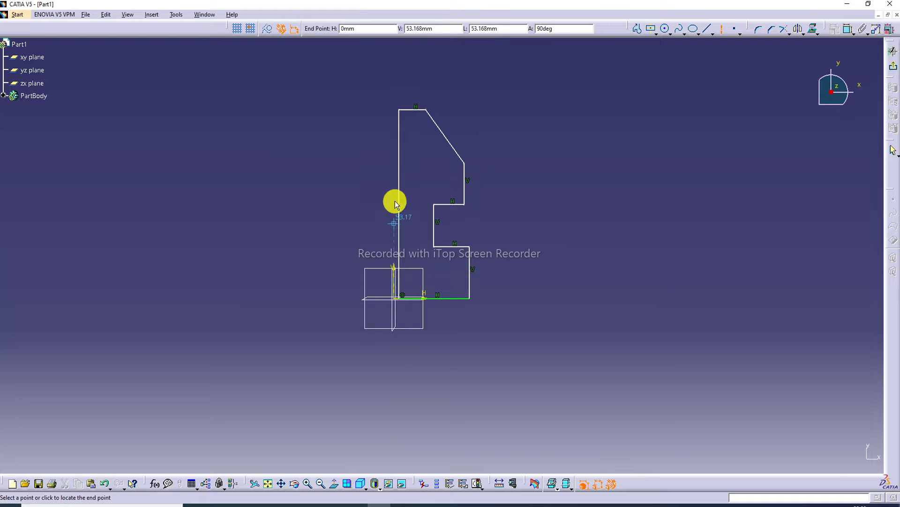
{"action": "left_click", "coordinate": [396, 60]}
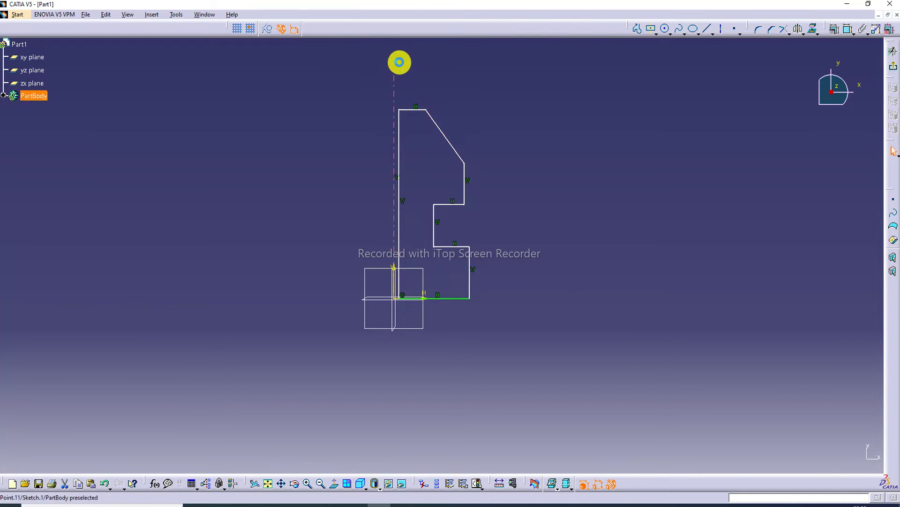
{"action": "left_click", "coordinate": [514, 103]}
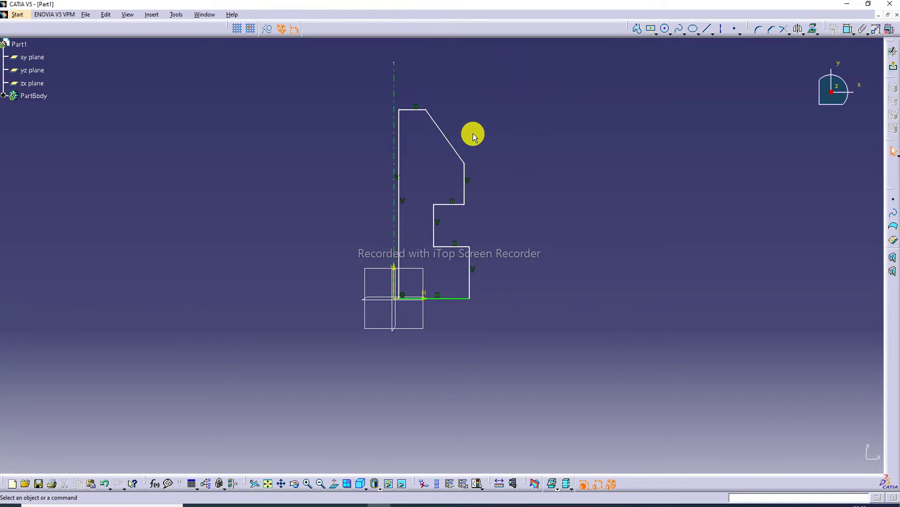
- Dimension the bottom edge (51.388), overall height (133.562), bottom step height (36.534) and step width (25.962)
{"action": "left_click", "coordinate": [849, 29]}
{"action": "left_click", "coordinate": [444, 299]}
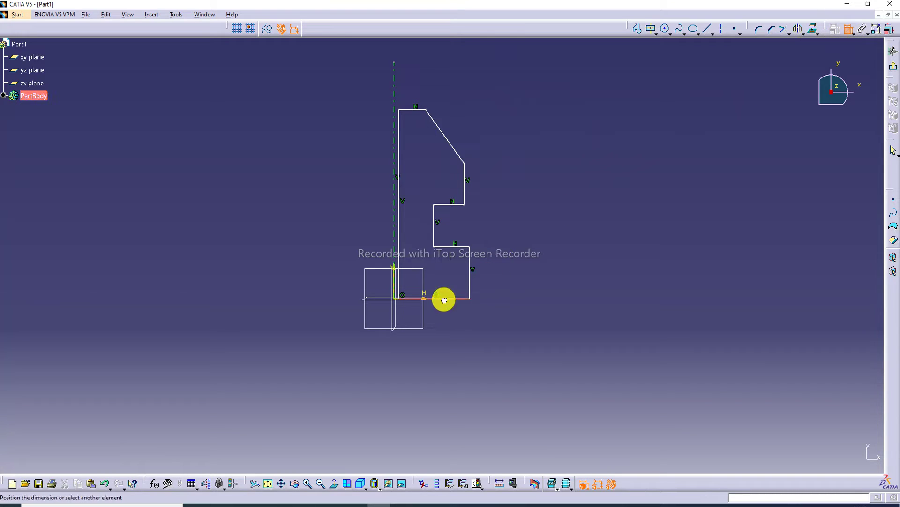
{"action": "left_click", "coordinate": [436, 328]}
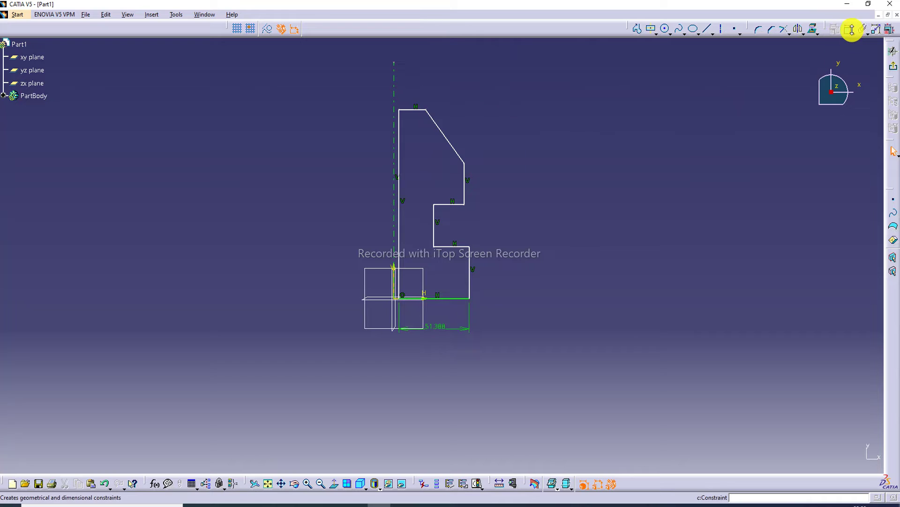
{"action": "left_click", "coordinate": [850, 31]}
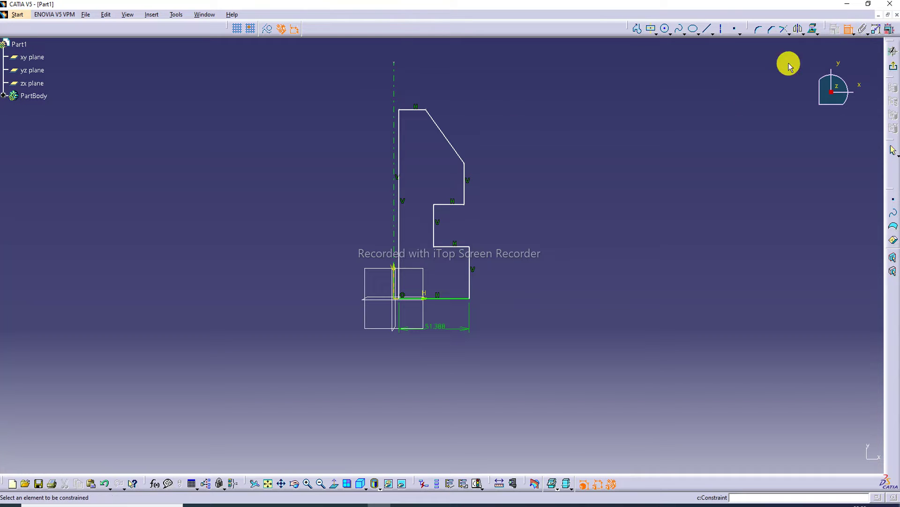
{"action": "left_click", "coordinate": [399, 188]}
{"action": "left_click", "coordinate": [360, 192]}
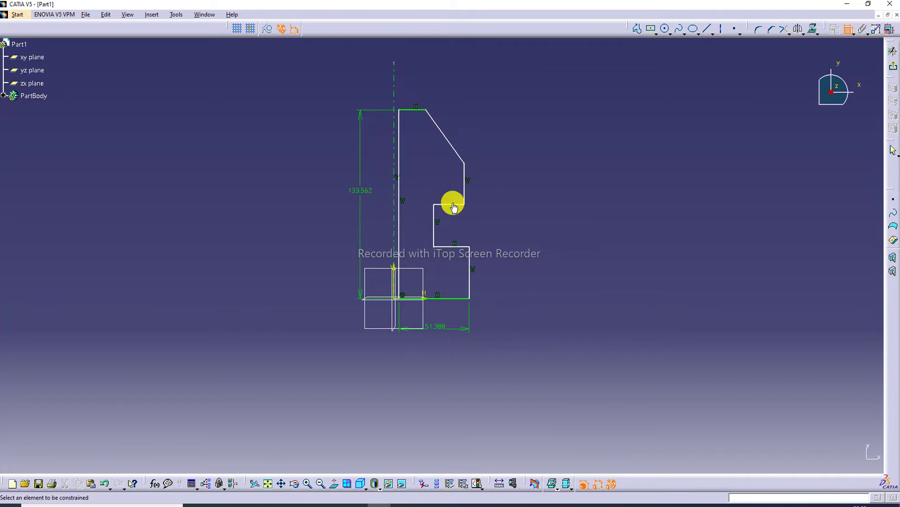
{"action": "left_click", "coordinate": [469, 274]}
{"action": "left_click", "coordinate": [482, 259]}
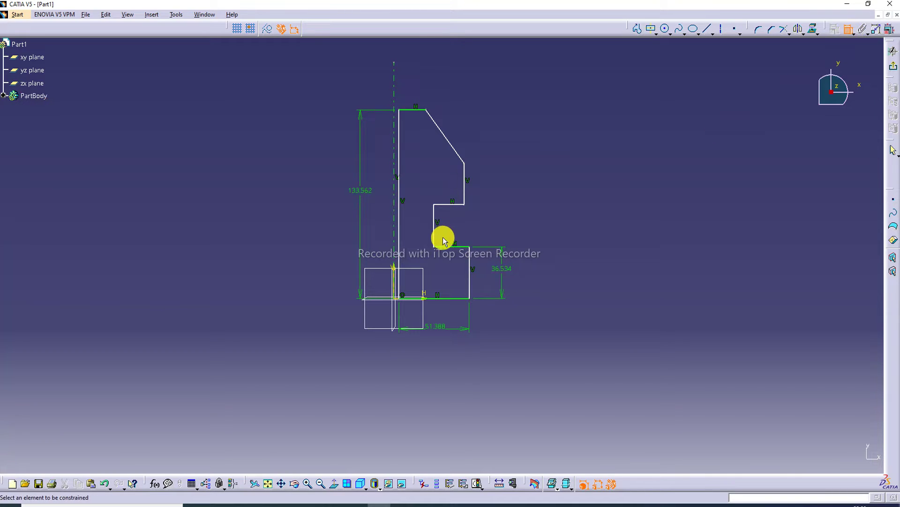
{"action": "left_click", "coordinate": [446, 245]}
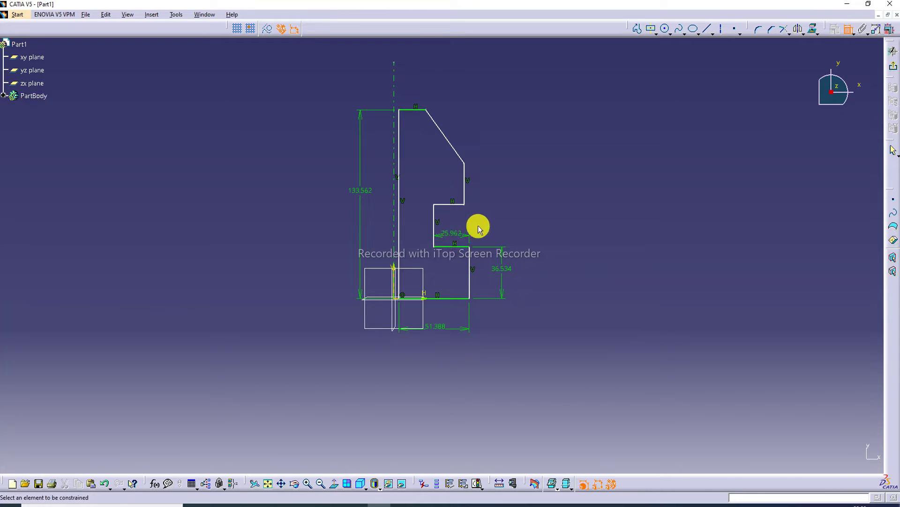
- Add the 29.173 axis offset, 29.173 upper edge height and 22.215 upper step width; cancel a stray distance
{"action": "left_click", "coordinate": [435, 221]}
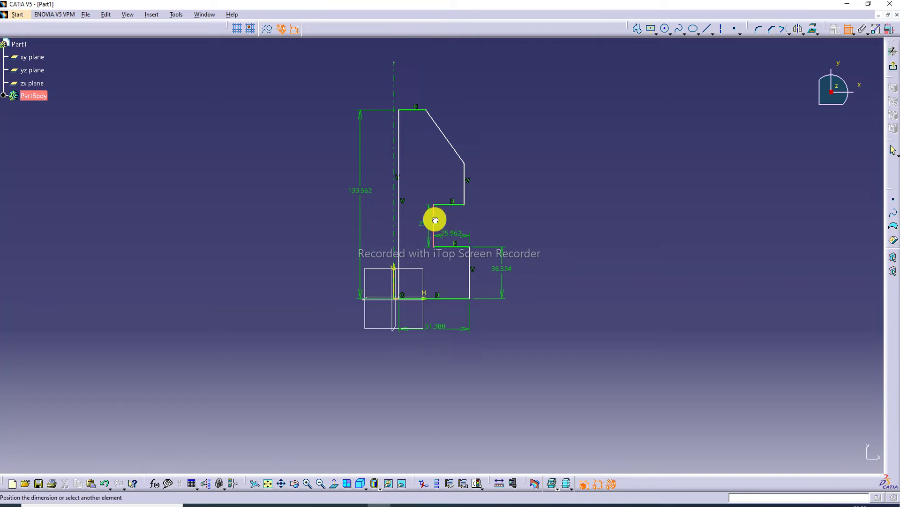
{"action": "left_click", "coordinate": [398, 228]}
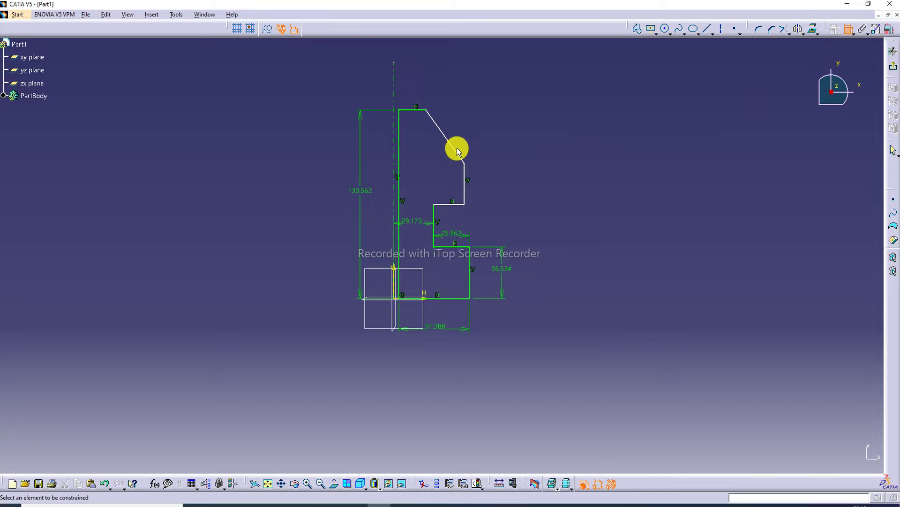
{"action": "left_click", "coordinate": [465, 194]}
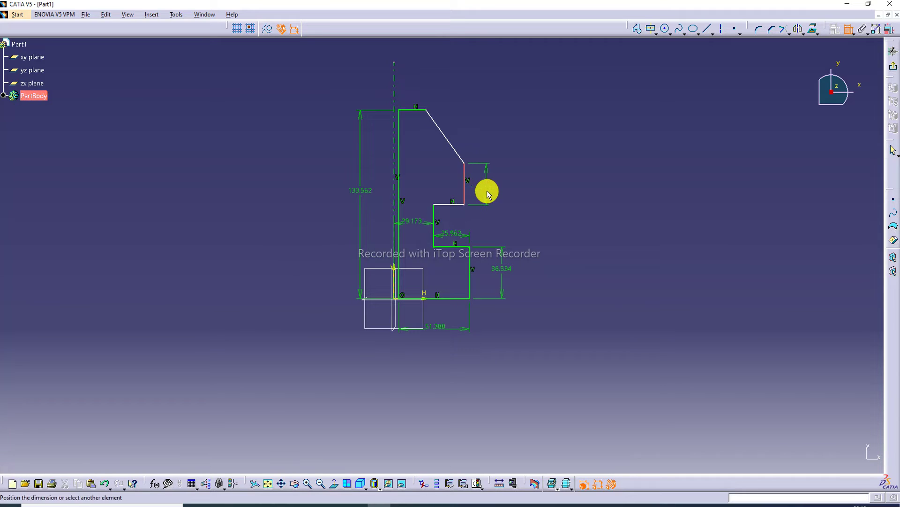
{"action": "left_click", "coordinate": [487, 191]}
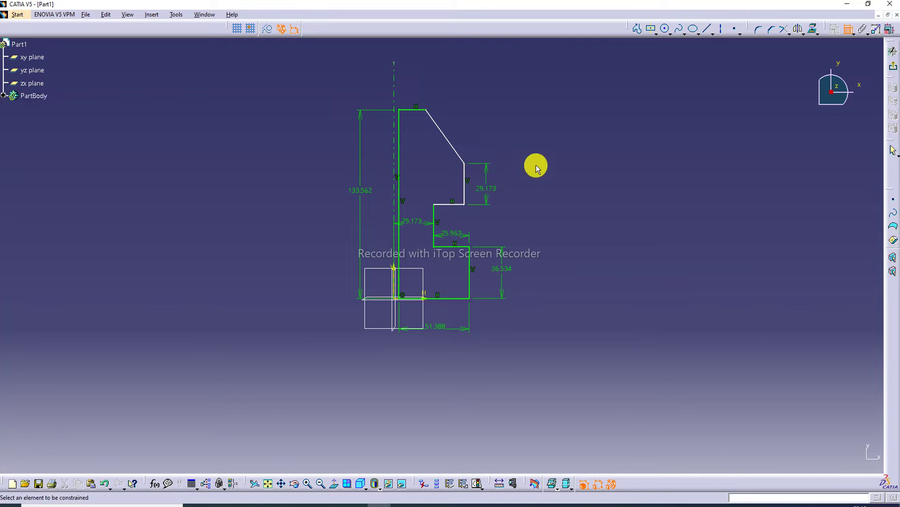
{"action": "left_click", "coordinate": [451, 205]}
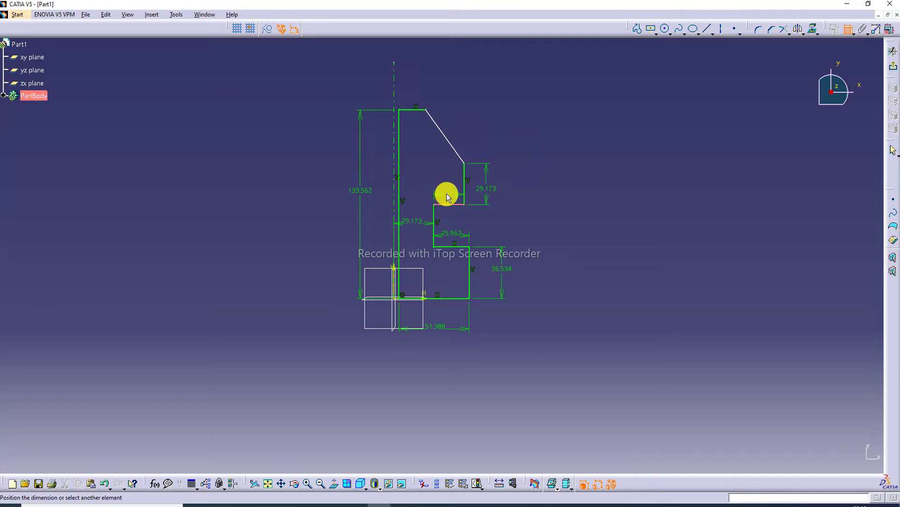
{"action": "left_click", "coordinate": [446, 193]}
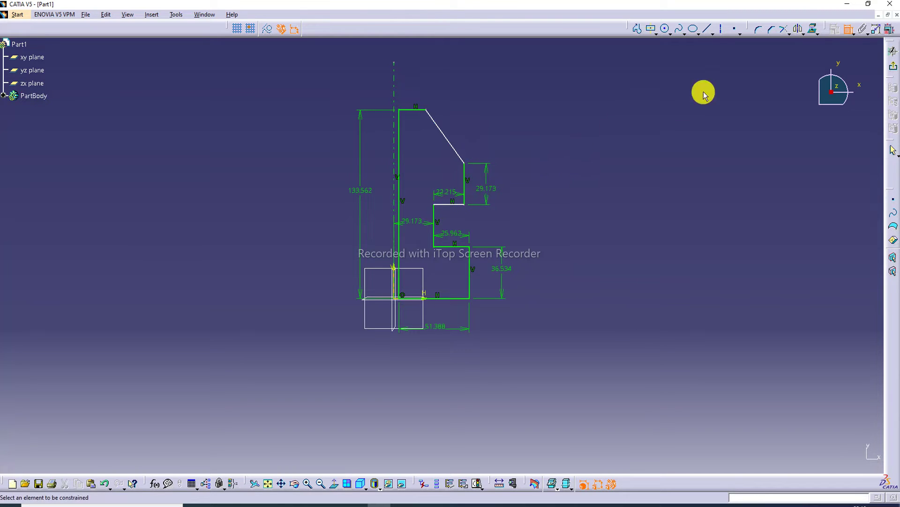
{"action": "left_click", "coordinate": [464, 176]}
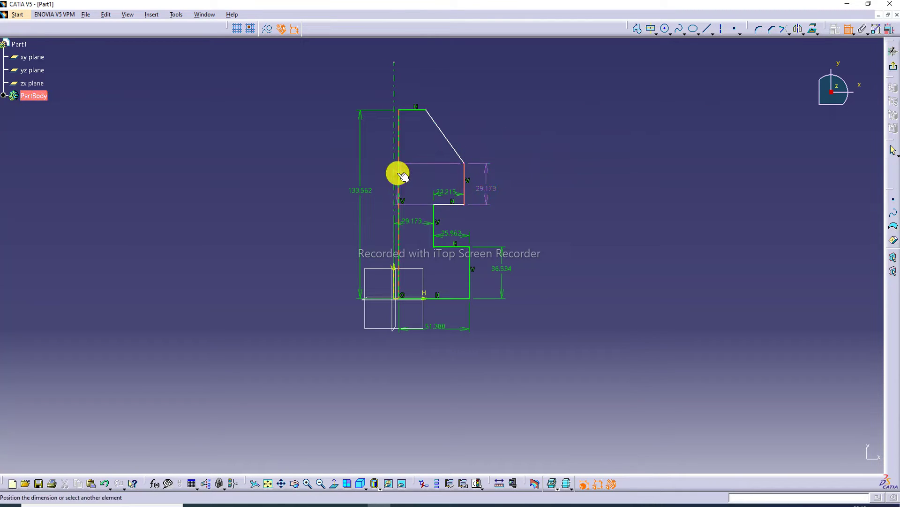
{"action": "left_click", "coordinate": [399, 177]}
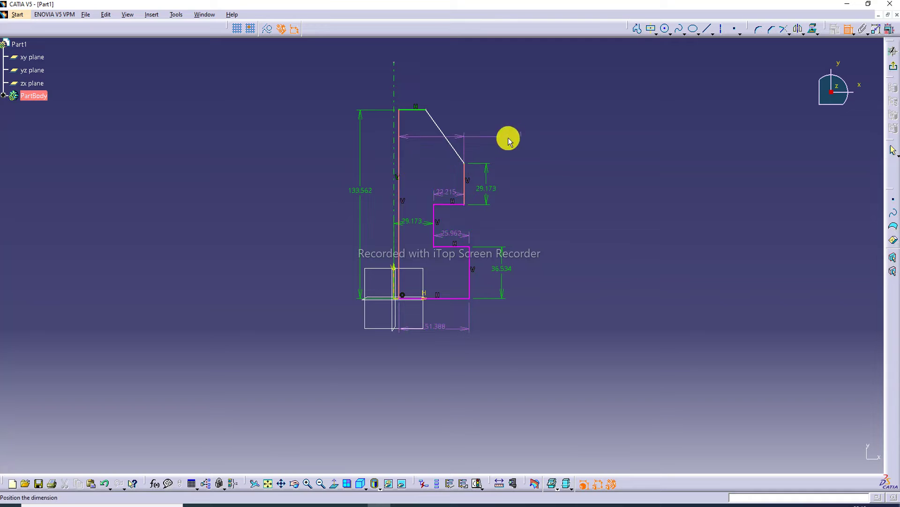
{"action": "key", "text": "Escape"}
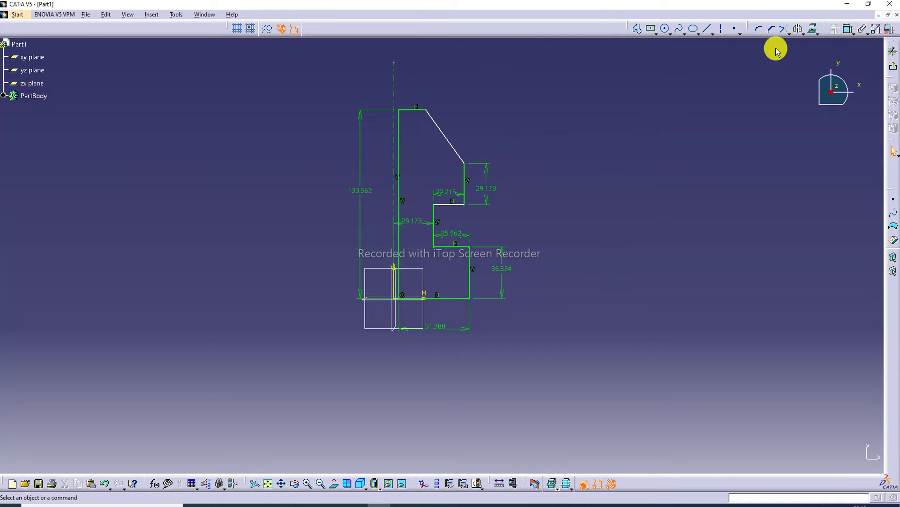
{"action": "left_click", "coordinate": [848, 29]}
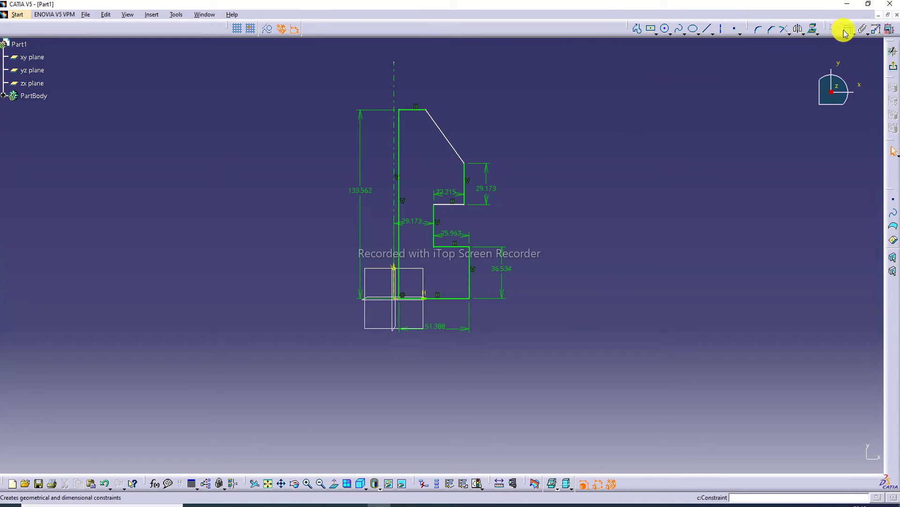
- Dimension the slanted edge at 47.184, cancelling a stray top-edge dimension
{"action": "left_click", "coordinate": [445, 139]}
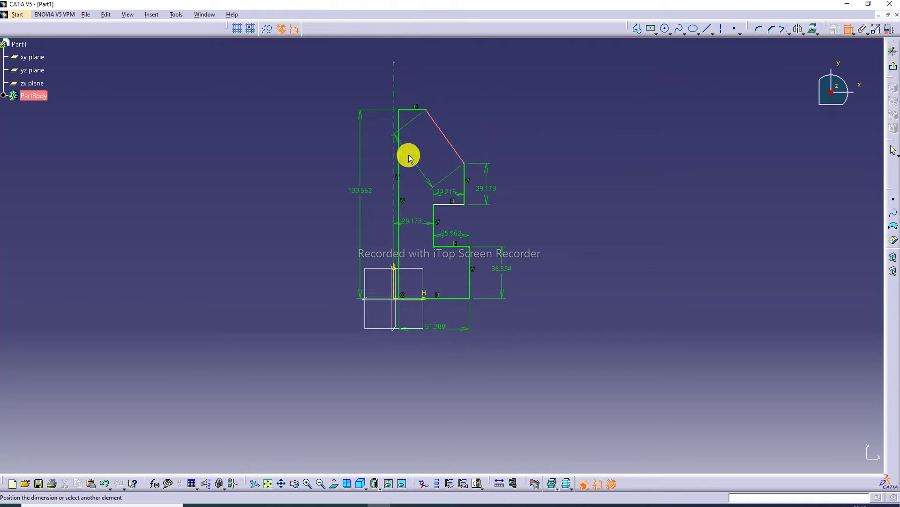
{"action": "left_click", "coordinate": [472, 125]}
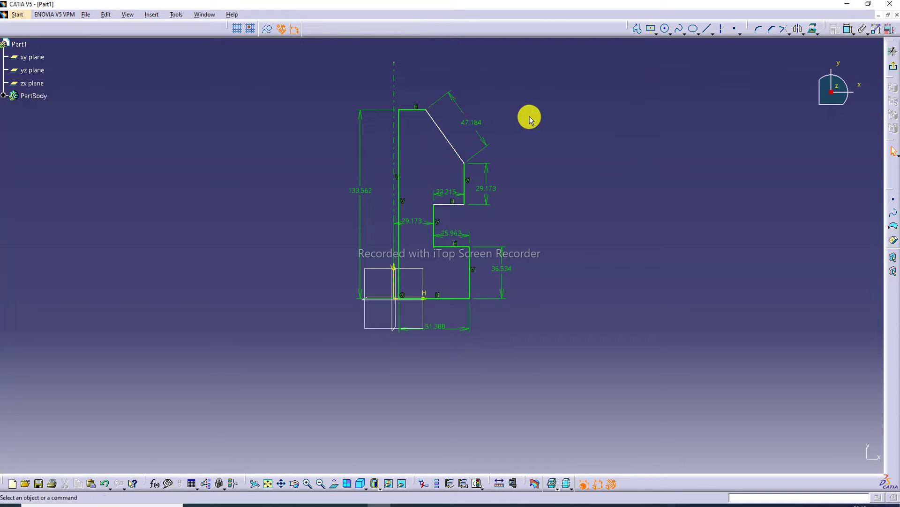
{"action": "left_click", "coordinate": [450, 205]}
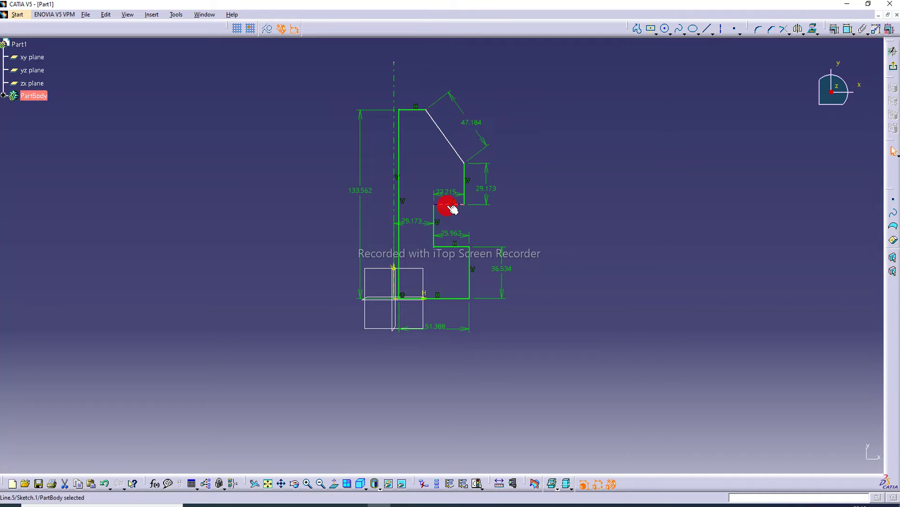
{"action": "left_click", "coordinate": [418, 109]}
{"action": "left_click", "coordinate": [854, 29]}
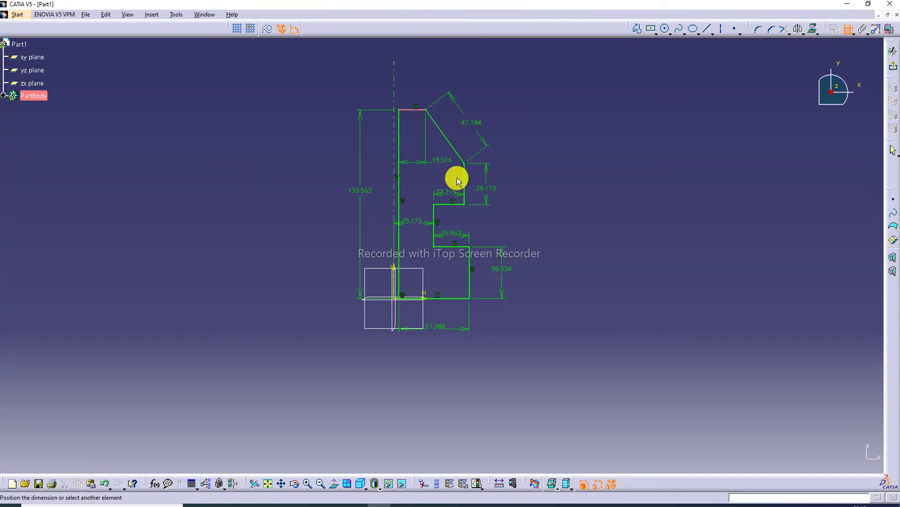
{"action": "key", "text": "Escape"}
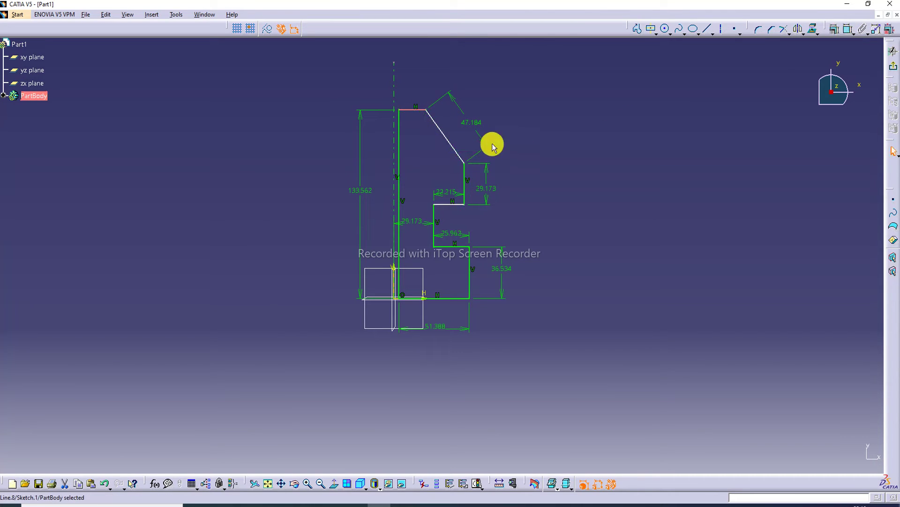
{"action": "left_click", "coordinate": [848, 29]}
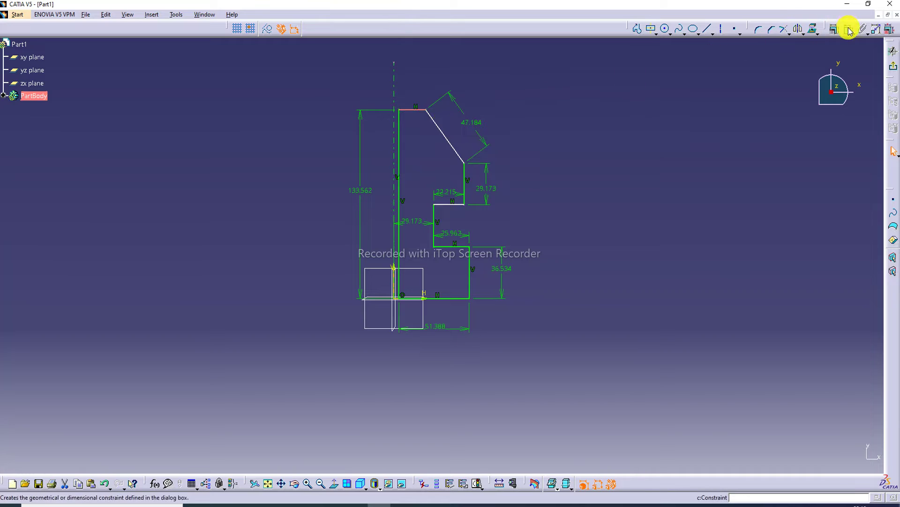
{"action": "left_click", "coordinate": [466, 139]}
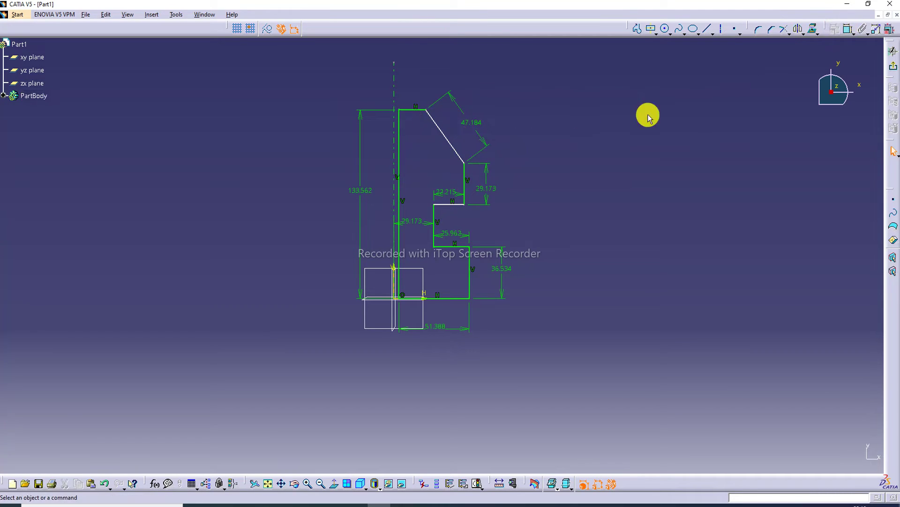
- Add the 67.052 vertical distance from the top edge to the upper step and re-place the 47.184 slant length
{"action": "left_click", "coordinate": [848, 29]}
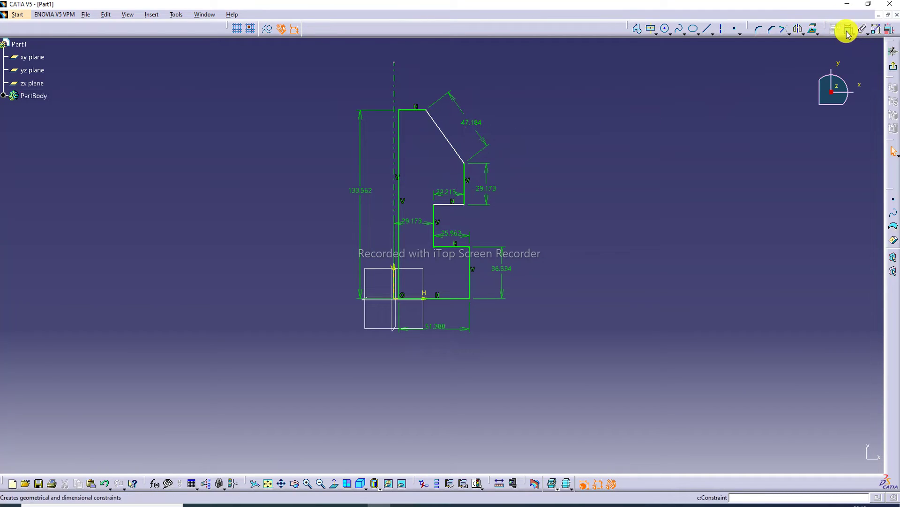
{"action": "left_click", "coordinate": [417, 112]}
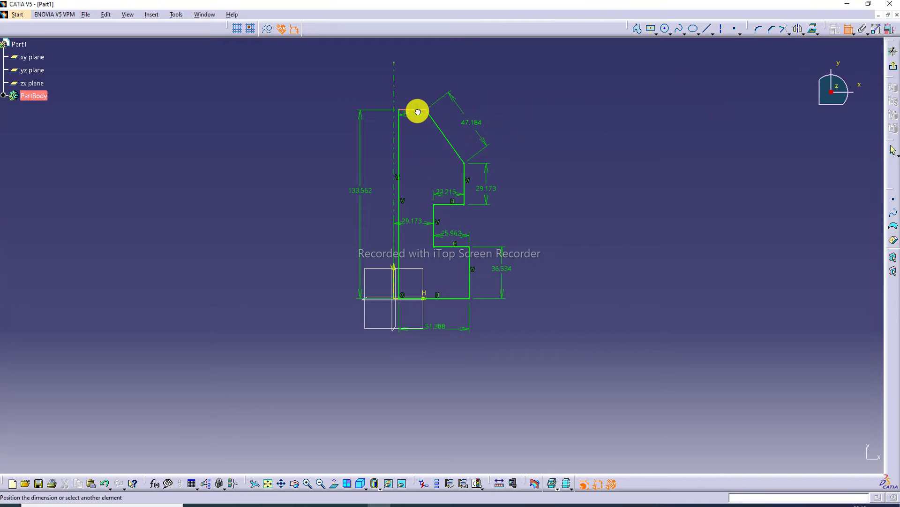
{"action": "left_click", "coordinate": [454, 205]}
{"action": "left_click", "coordinate": [534, 163]}
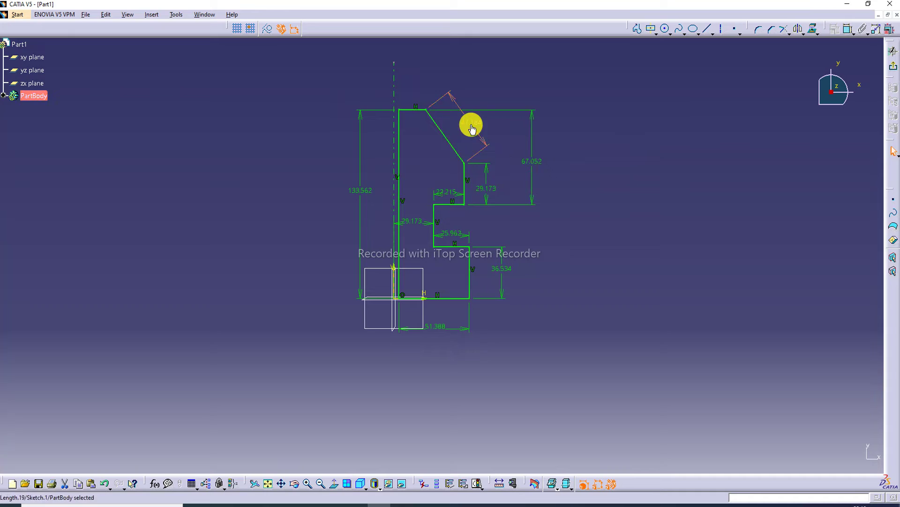
{"action": "key", "text": "Escape"}
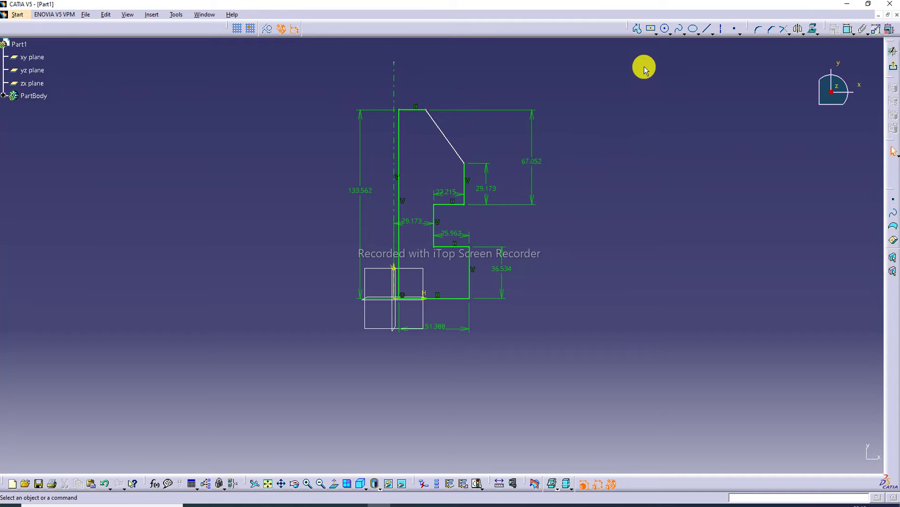
{"action": "left_click", "coordinate": [848, 29]}
{"action": "left_click", "coordinate": [435, 136]}
{"action": "left_click", "coordinate": [458, 125]}
- Set the bottom width to 50 and the overall height to 150
{"action": "double_click", "coordinate": [434, 330]}
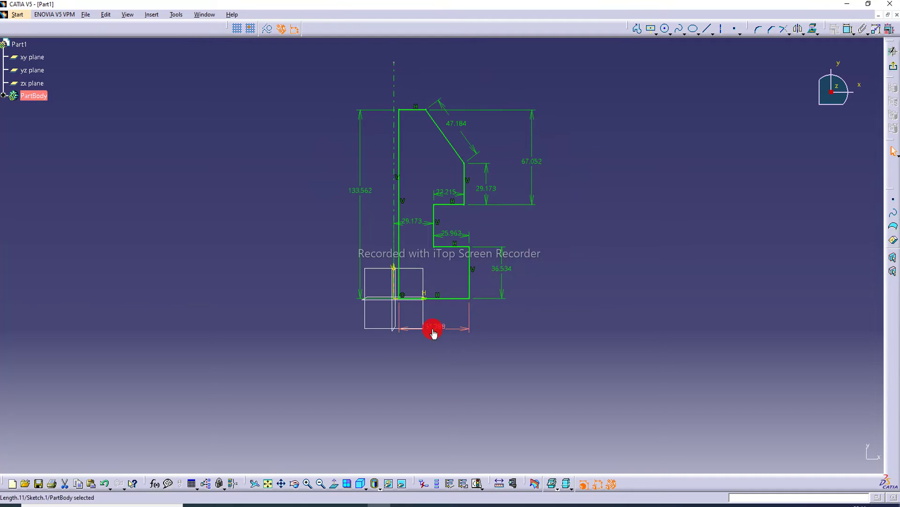
{"action": "type", "text": "50"}
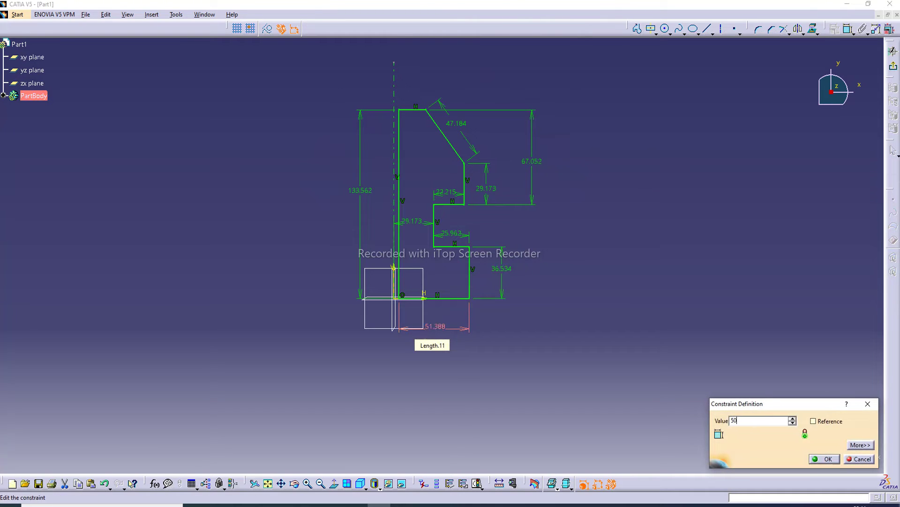
{"action": "key", "text": "Return"}
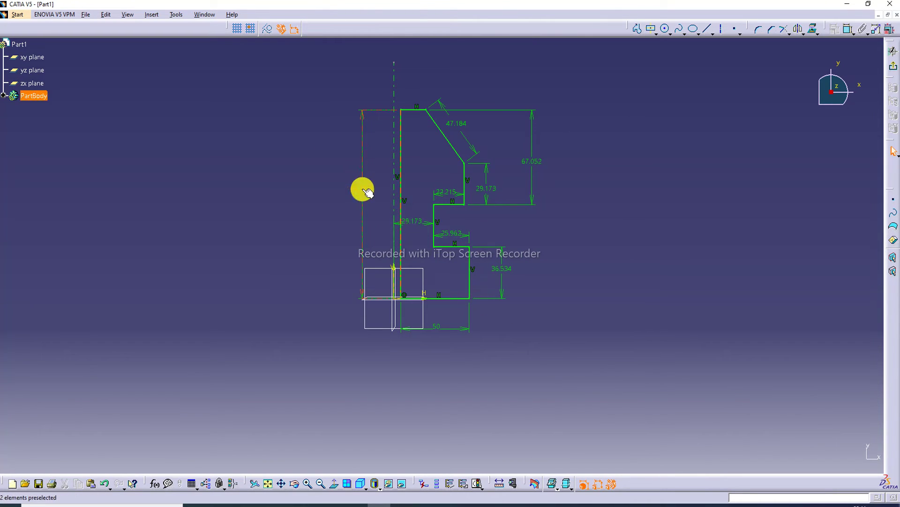
{"action": "double_click", "coordinate": [363, 190]}
{"action": "type", "text": "100"}
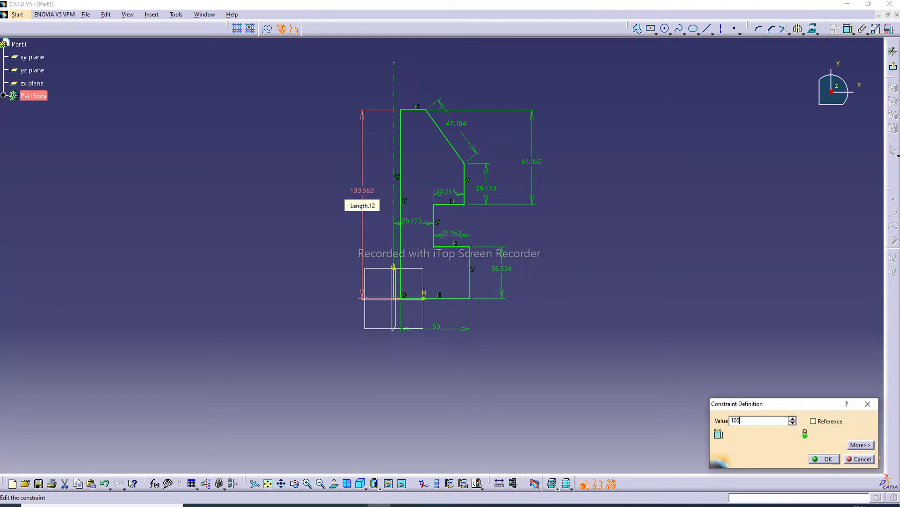
{"action": "key", "text": "Return"}
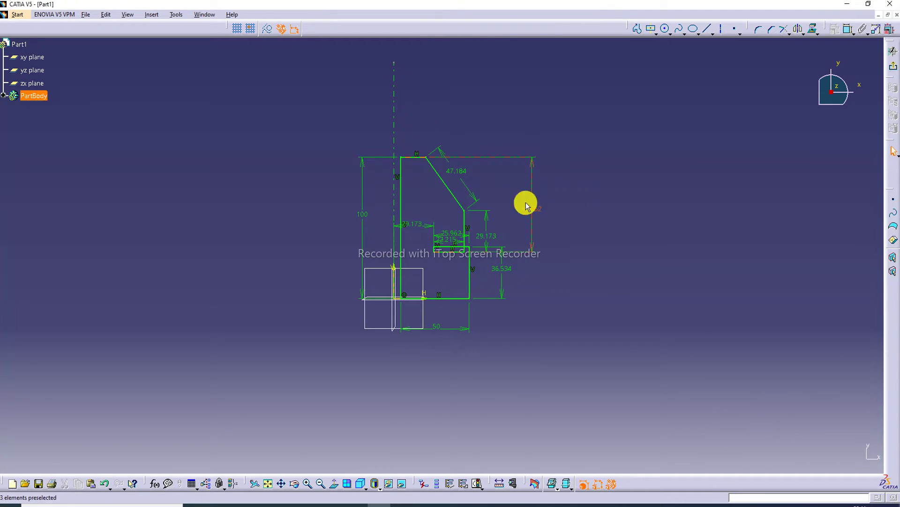
{"action": "double_click", "coordinate": [363, 214]}
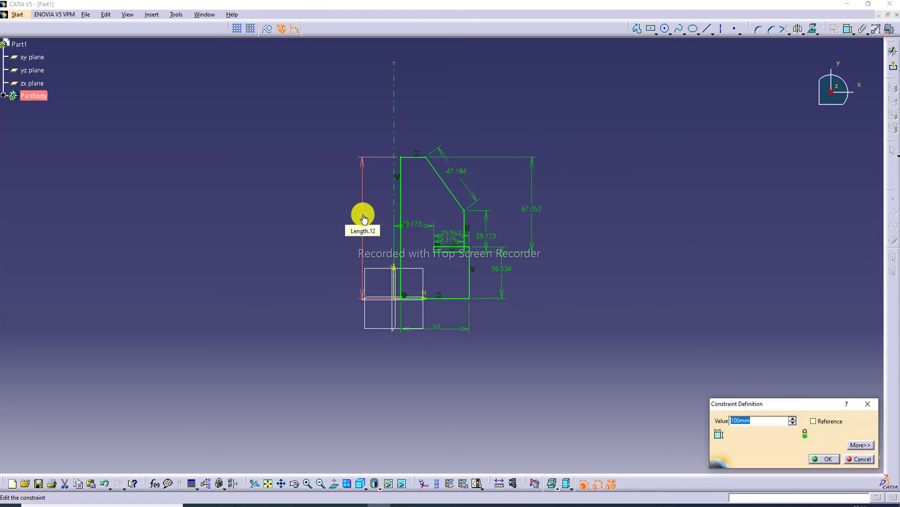
{"action": "type", "text": "150"}
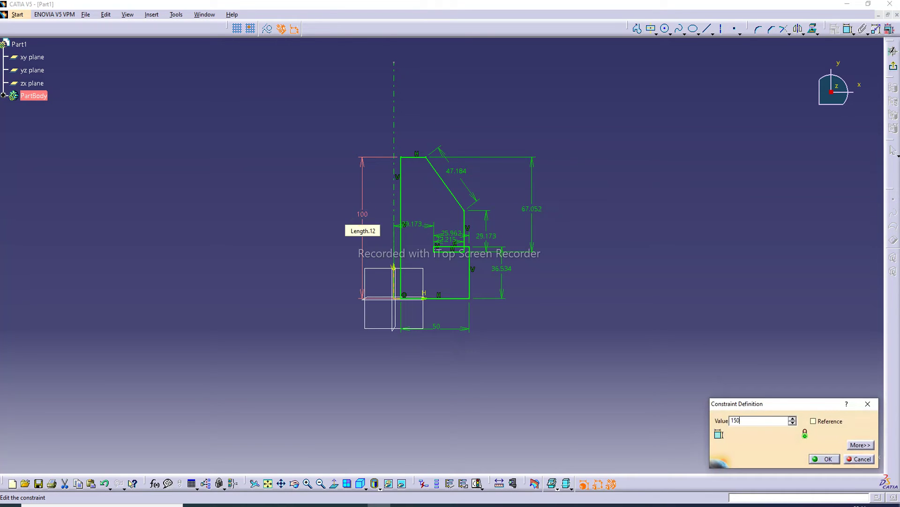
{"action": "key", "text": "Return"}
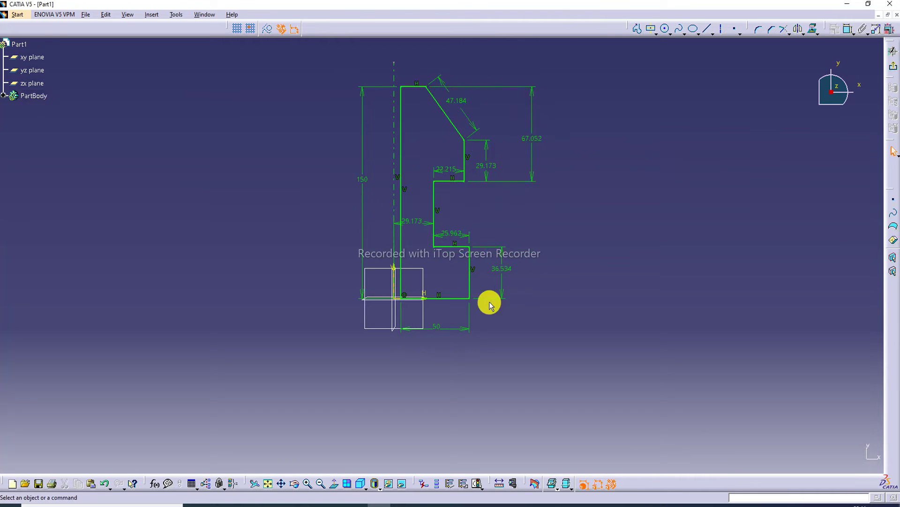
- Set the bottom step height to 20, the lower step width to 20 and the axis offset to 35
{"action": "double_click", "coordinate": [502, 269]}
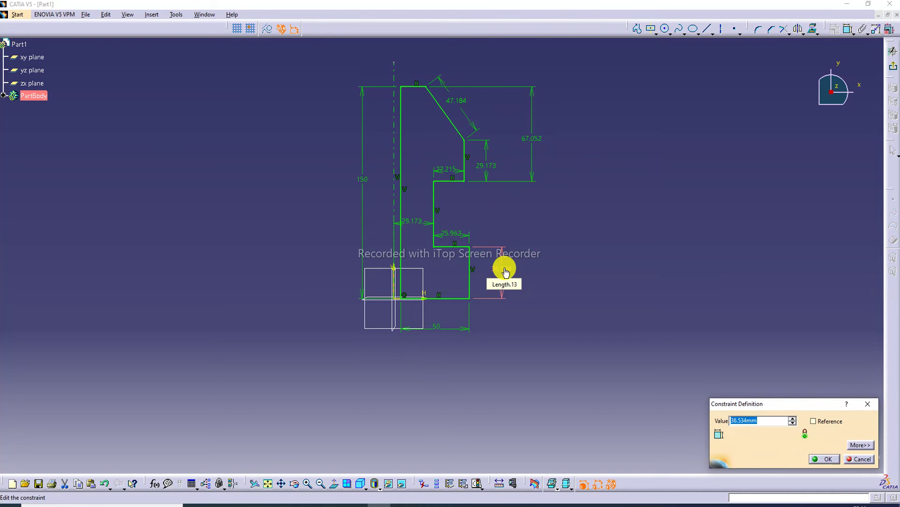
{"action": "type", "text": "20"}
{"action": "key", "text": "Return"}
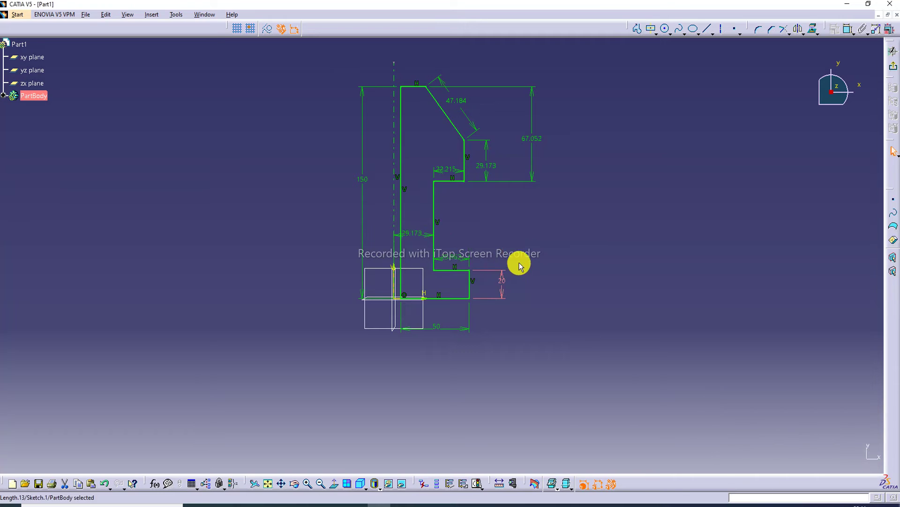
{"action": "left_click", "coordinate": [432, 221]}
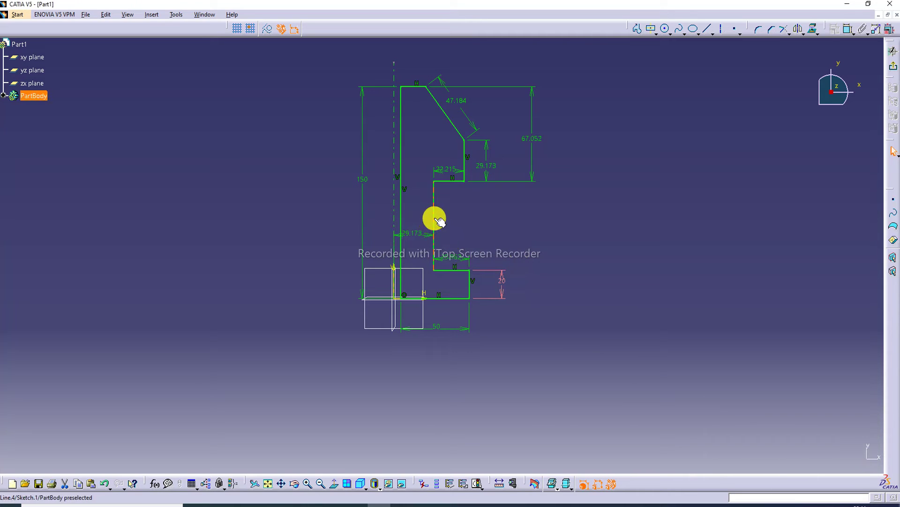
{"action": "double_click", "coordinate": [457, 259]}
{"action": "type", "text": "20"}
{"action": "key", "text": "Return"}
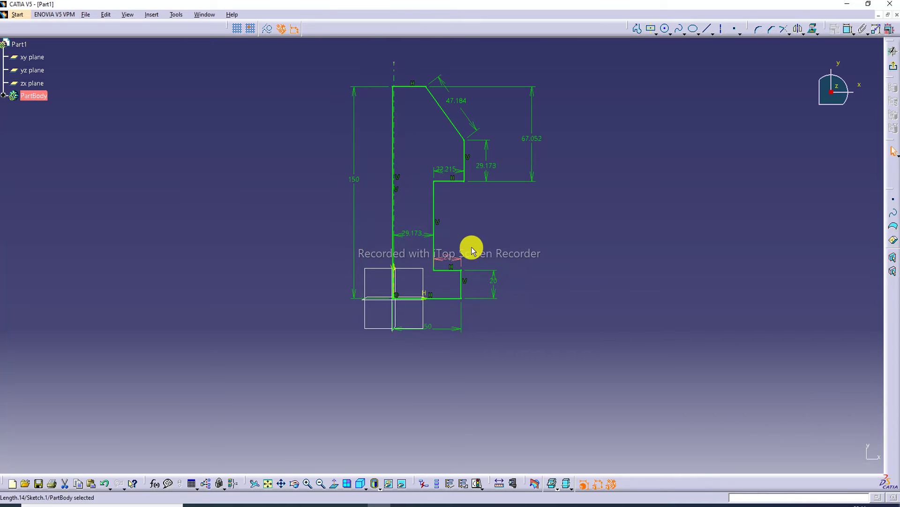
{"action": "left_click", "coordinate": [482, 241]}
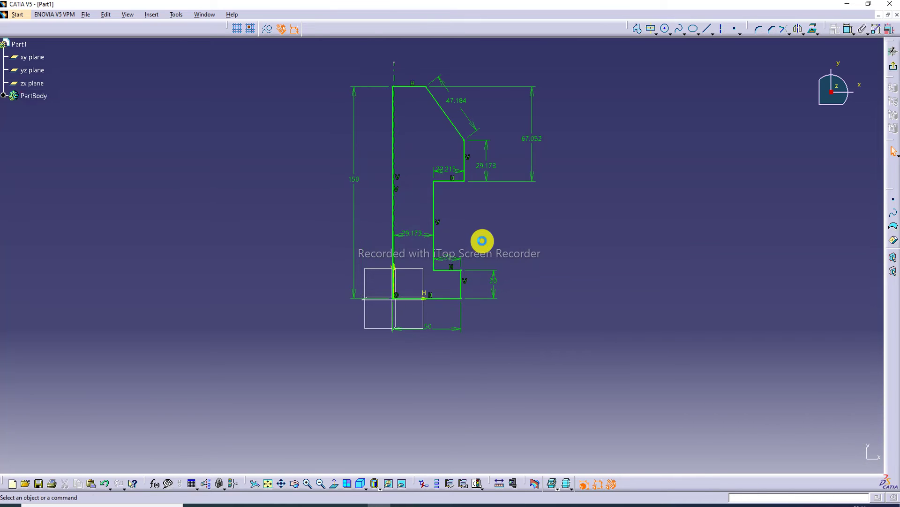
{"action": "double_click", "coordinate": [409, 236]}
{"action": "type", "text": "35"}
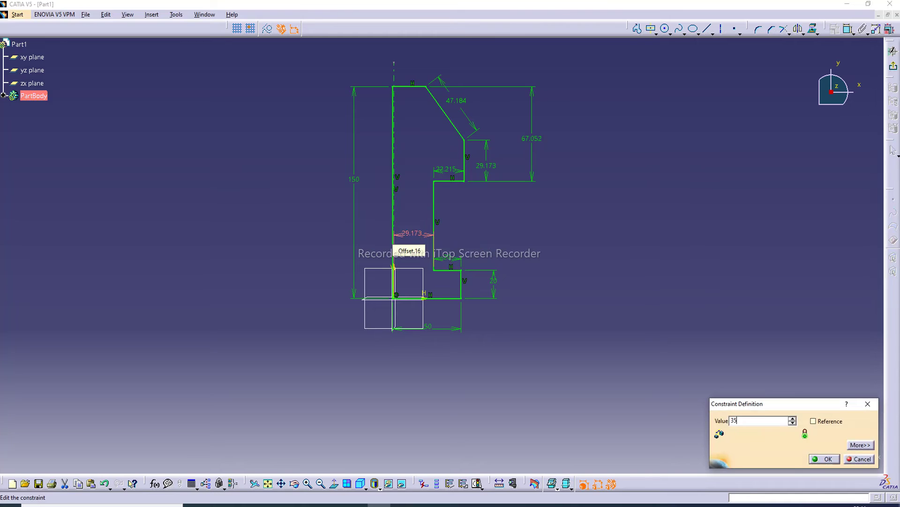
{"action": "key", "text": "Return"}
{"action": "left_click", "coordinate": [496, 221]}
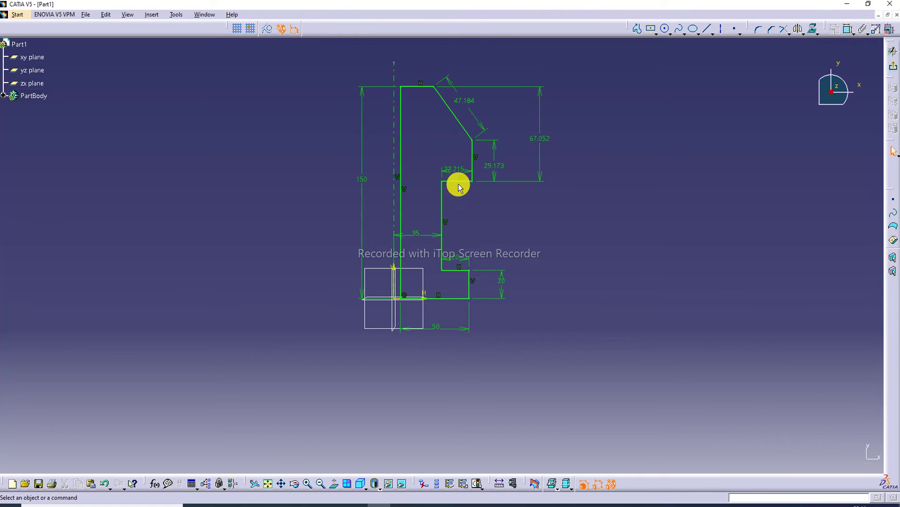
- Set the upper height to 60, upper step height to 25, keep the 20 step width, and slant to 40
{"action": "left_click", "coordinate": [537, 138]}
{"action": "double_click", "coordinate": [537, 138]}
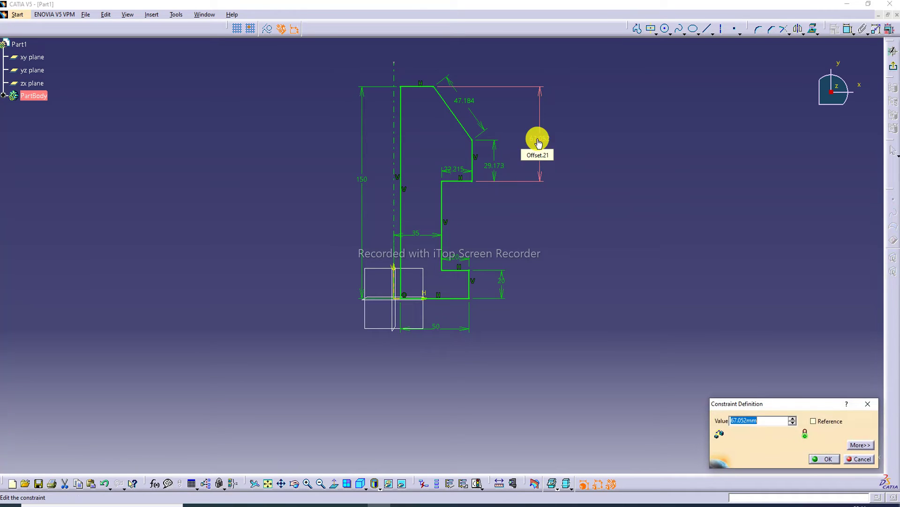
{"action": "type", "text": "60"}
{"action": "key", "text": "Return"}
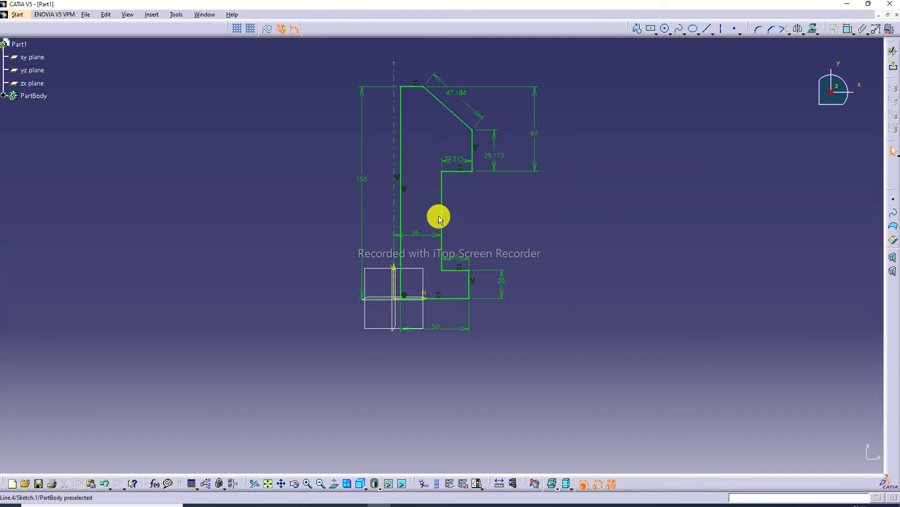
{"action": "double_click", "coordinate": [493, 157]}
{"action": "type", "text": "25"}
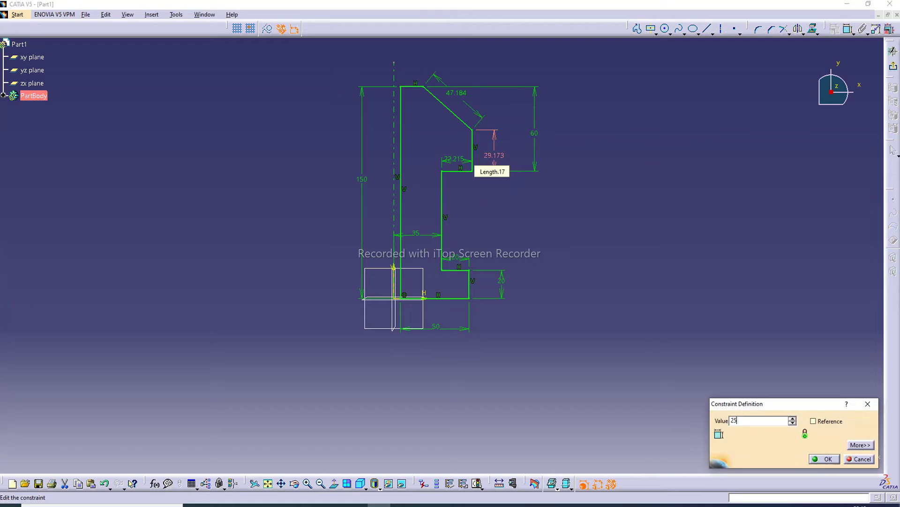
{"action": "key", "text": "Return"}
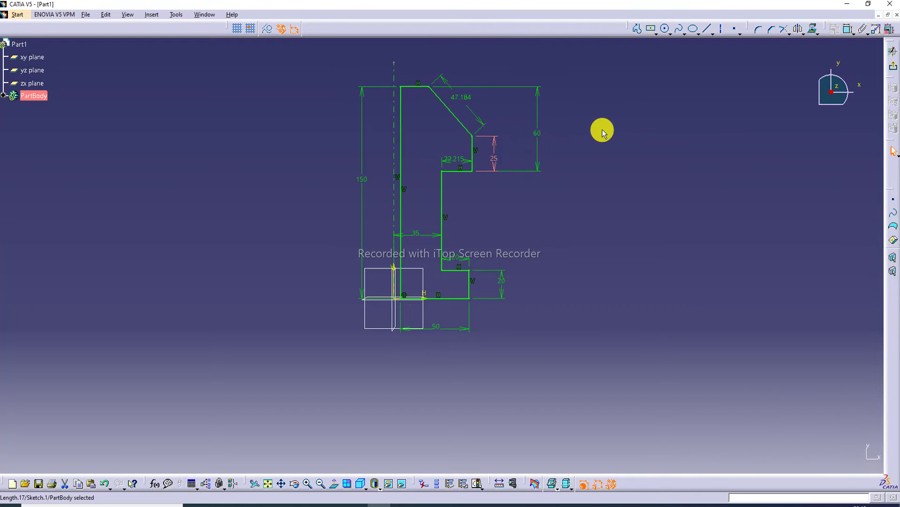
{"action": "double_click", "coordinate": [453, 160]}
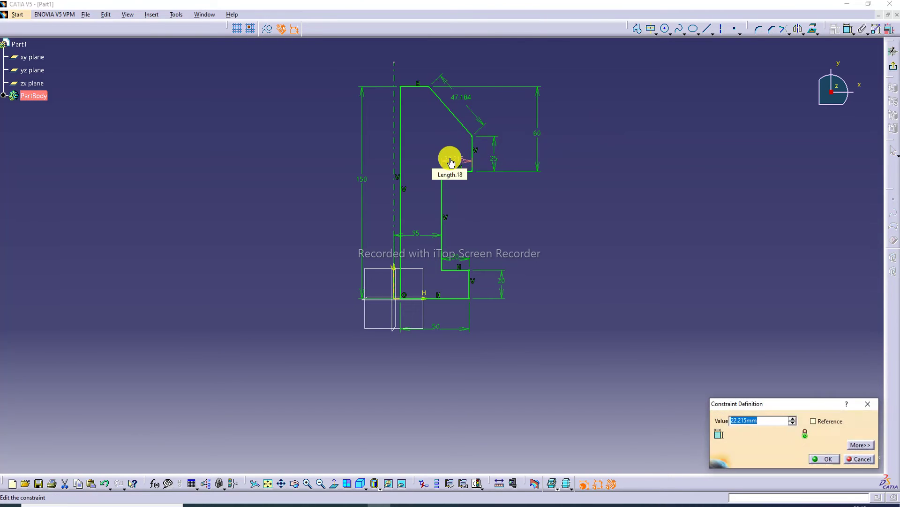
{"action": "key", "text": "Return"}
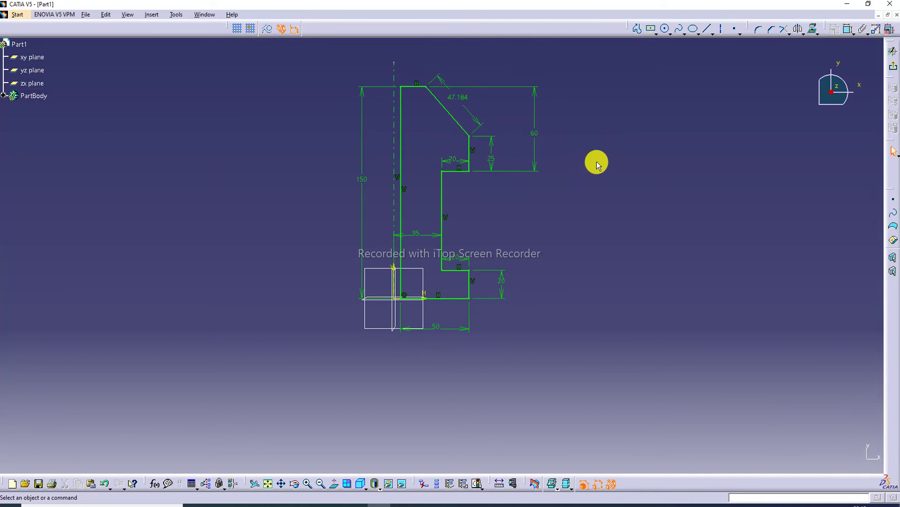
{"action": "double_click", "coordinate": [459, 100]}
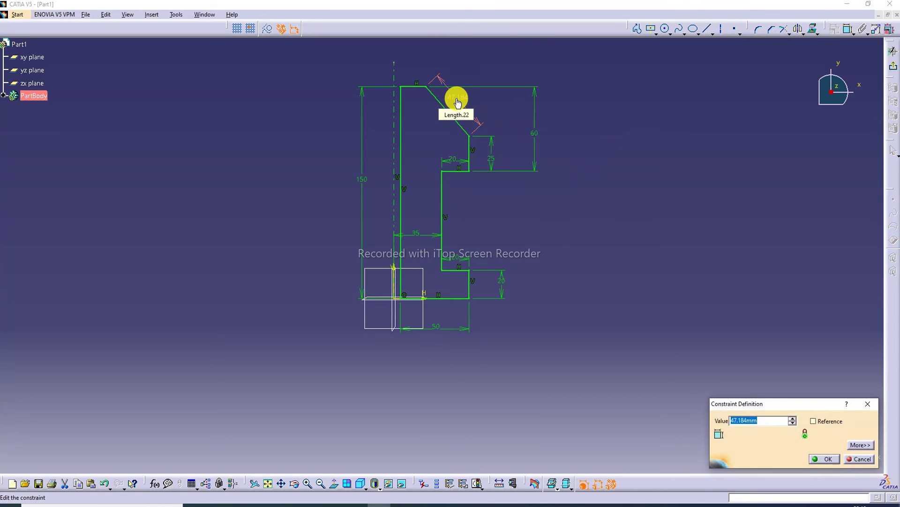
{"action": "type", "text": "40"}
{"action": "key", "text": "Return"}
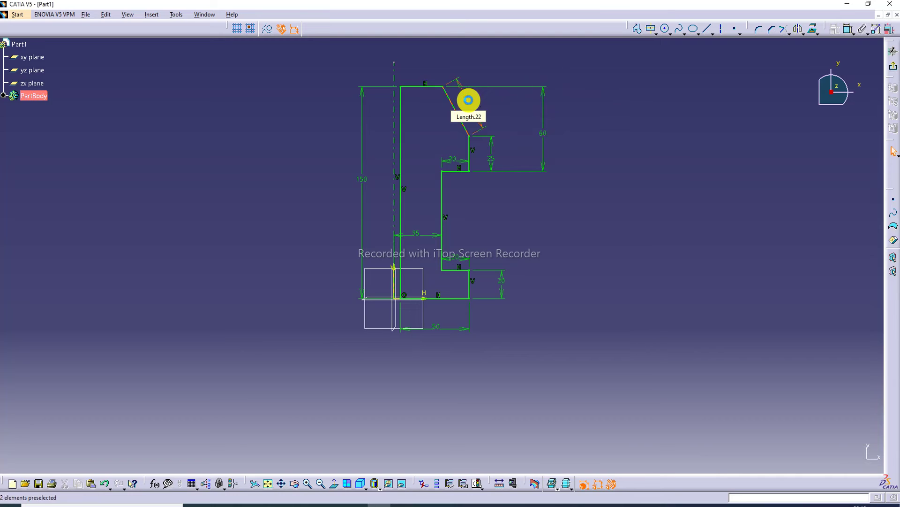
- Delete the slant-length dimension and dimension the top edge at 20 mm instead
{"action": "left_click", "coordinate": [469, 100]}
{"action": "key", "text": "Delete"}
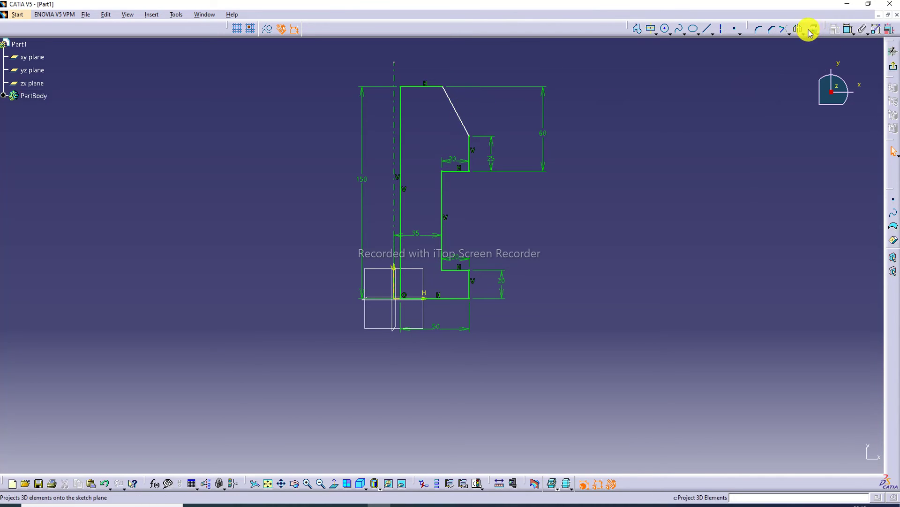
{"action": "left_click", "coordinate": [849, 29]}
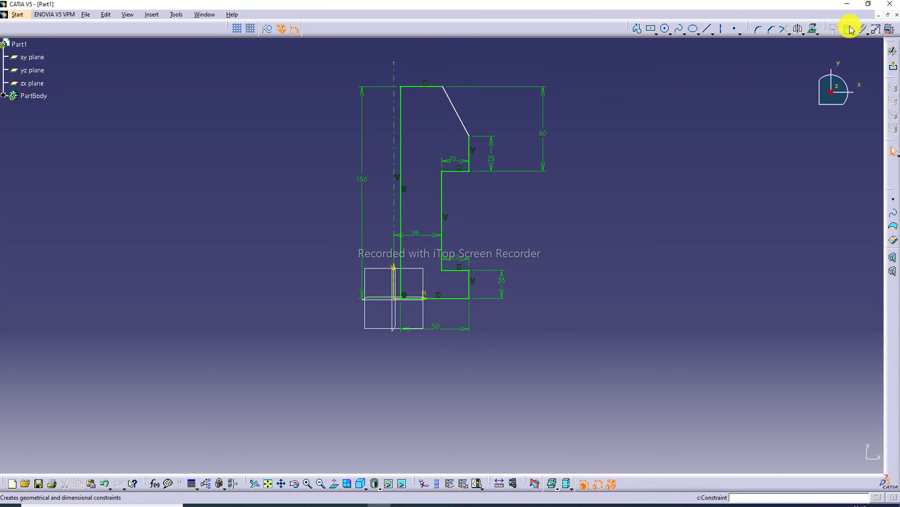
{"action": "left_click", "coordinate": [441, 87]}
{"action": "left_click", "coordinate": [423, 75]}
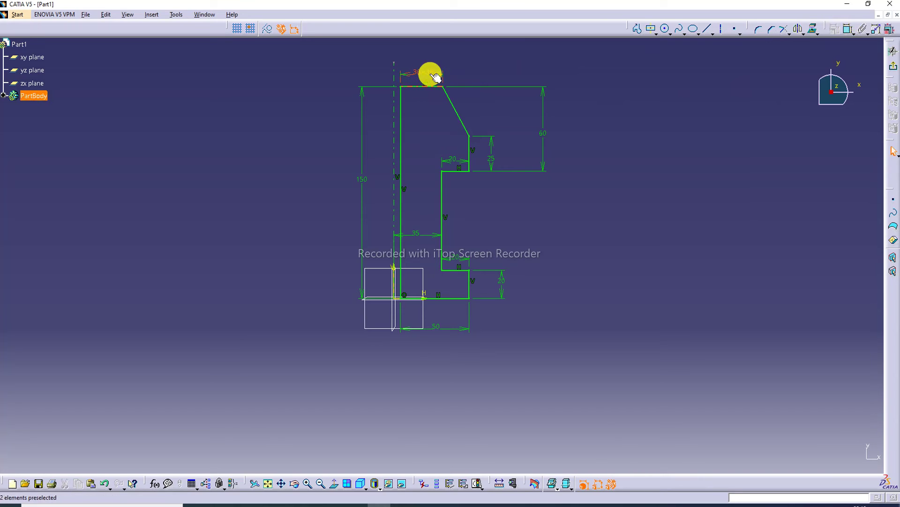
{"action": "double_click", "coordinate": [423, 73]}
{"action": "type", "text": "2"}
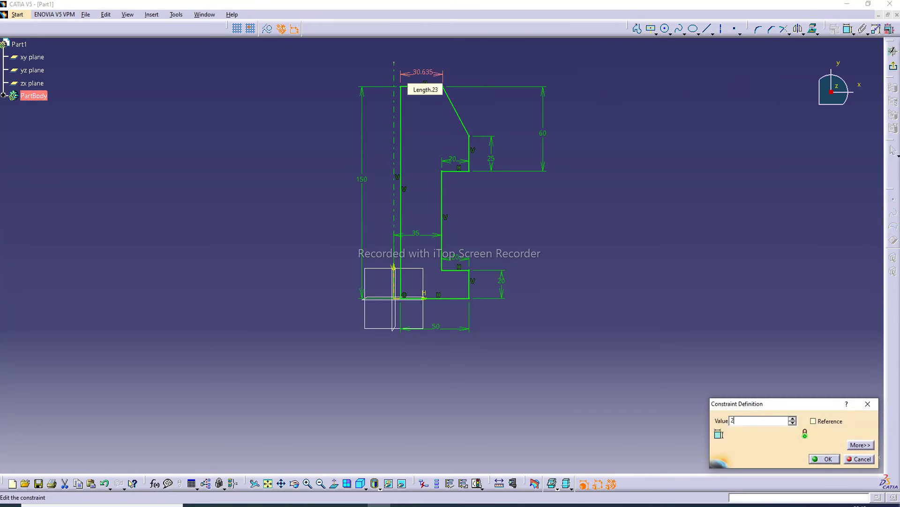
{"action": "type", "text": "0"}
{"action": "key", "text": "Return"}
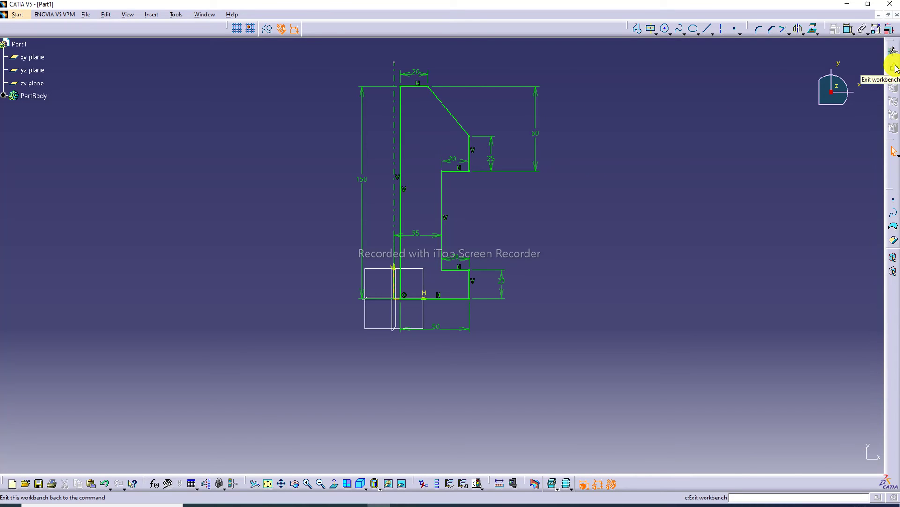
- Exit the sketch and revolve it a full 360° into Shaft.1, after trying Thick Profile and Preview
{"action": "left_click", "coordinate": [894, 69]}
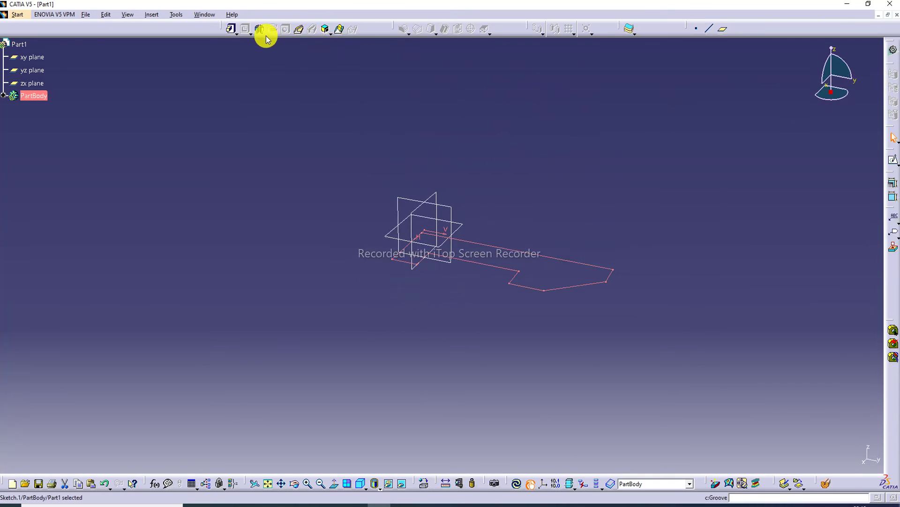
{"action": "left_click", "coordinate": [260, 29]}
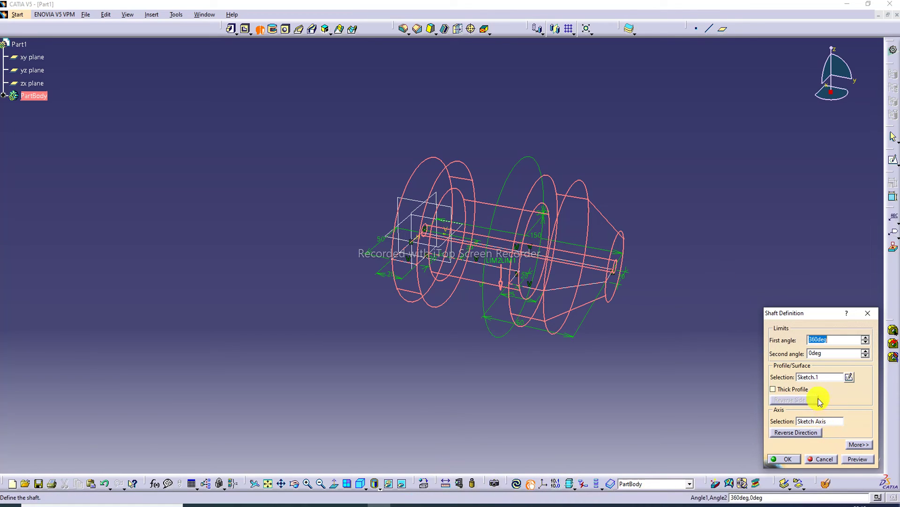
{"action": "left_click", "coordinate": [787, 392]}
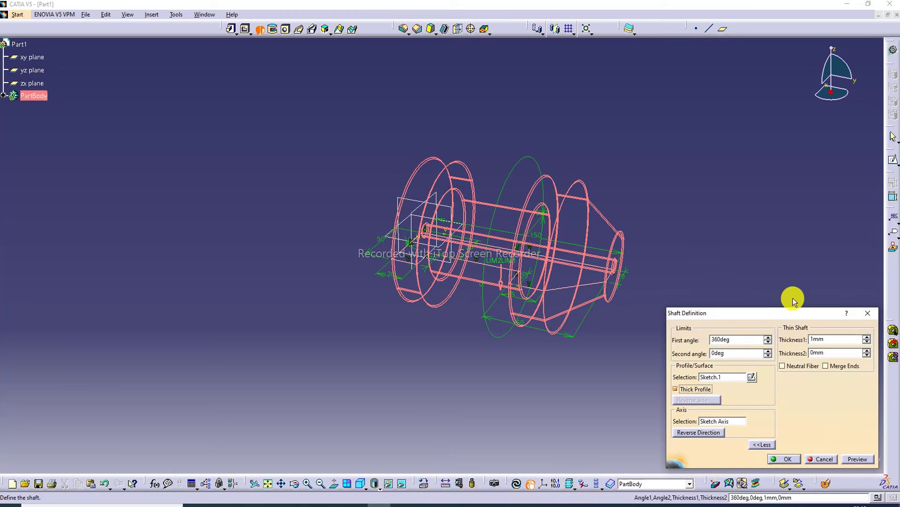
{"action": "left_click", "coordinate": [861, 461]}
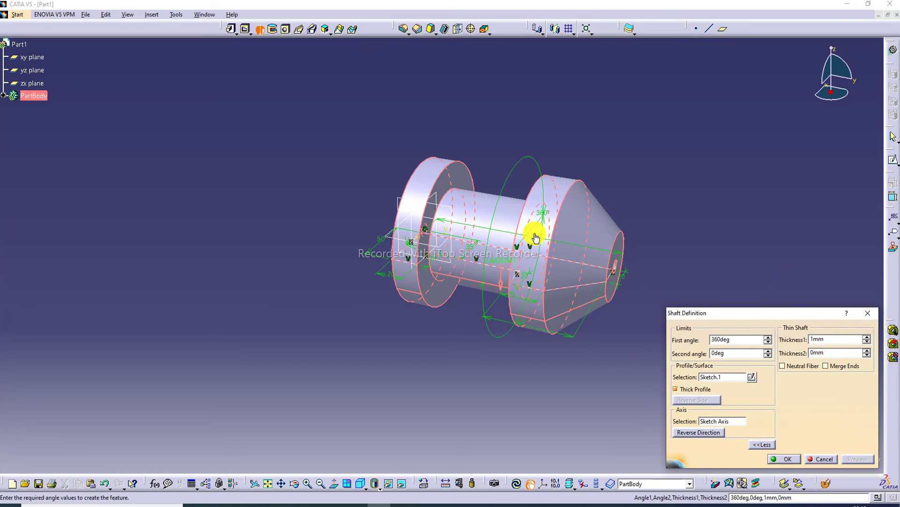
{"action": "left_click", "coordinate": [784, 457]}
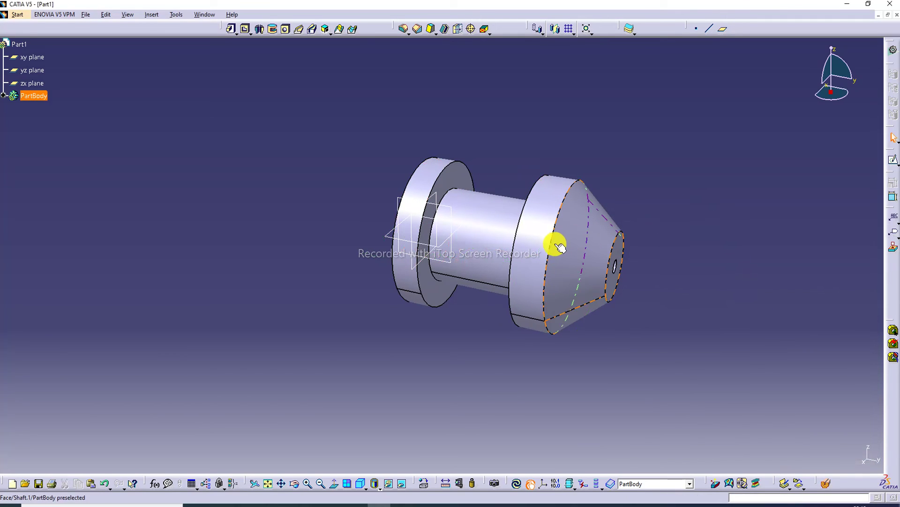
- Orbit the shaft to show the conical end's hole, then fit the whole part in view
{"action": "mouse_move", "coordinate": [553, 243]}
{"action": "middle_mouse_down"}
{"action": "mouse_move", "coordinate": [496, 116]}
{"action": "mouse_move", "coordinate": [392, 91]}
{"action": "mouse_move", "coordinate": [404, 156]}
{"action": "mouse_move", "coordinate": [569, 155]}
{"action": "mouse_move", "coordinate": [409, 113]}
{"action": "mouse_move", "coordinate": [376, 50]}
{"action": "mouse_move", "coordinate": [352, 114]}
{"action": "mouse_move", "coordinate": [360, 161]}
{"action": "mouse_move", "coordinate": [368, 135]}
{"action": "middle_mouse_up"}
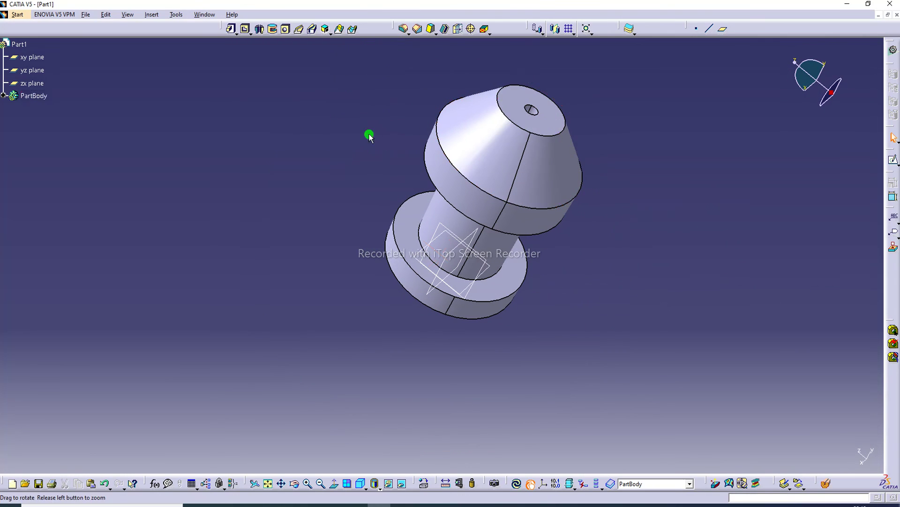
{"action": "mouse_move", "coordinate": [576, 137]}
{"action": "middle_mouse_down"}
{"action": "mouse_move", "coordinate": [488, 71]}
{"action": "mouse_move", "coordinate": [488, 85]}
{"action": "middle_mouse_up"}
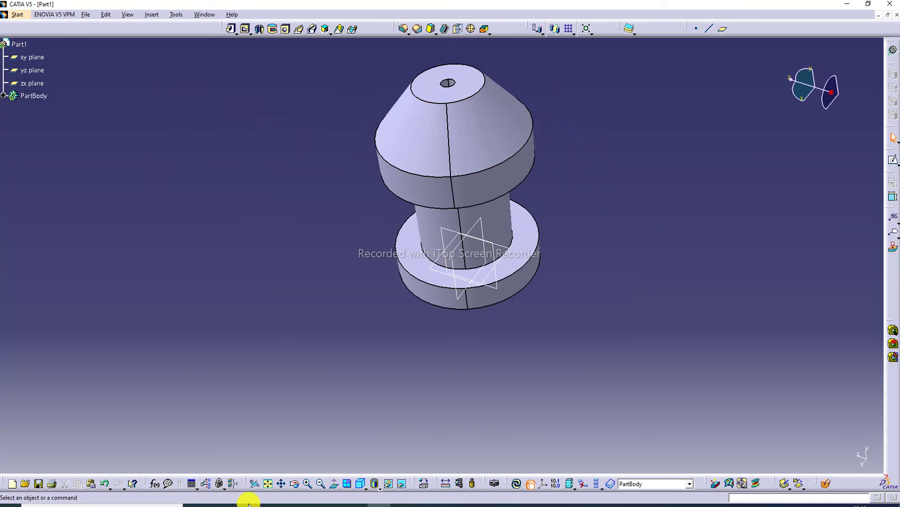
{"action": "left_click", "coordinate": [268, 483]}
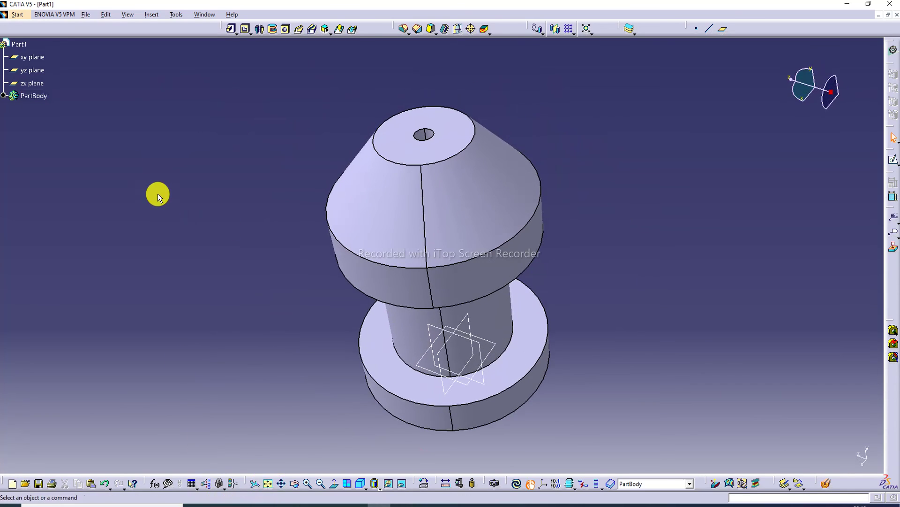
- Set Shaft.1's fill colour to magenta in its Properties, then orbit to view the result
{"action": "left_click", "coordinate": [4, 97]}
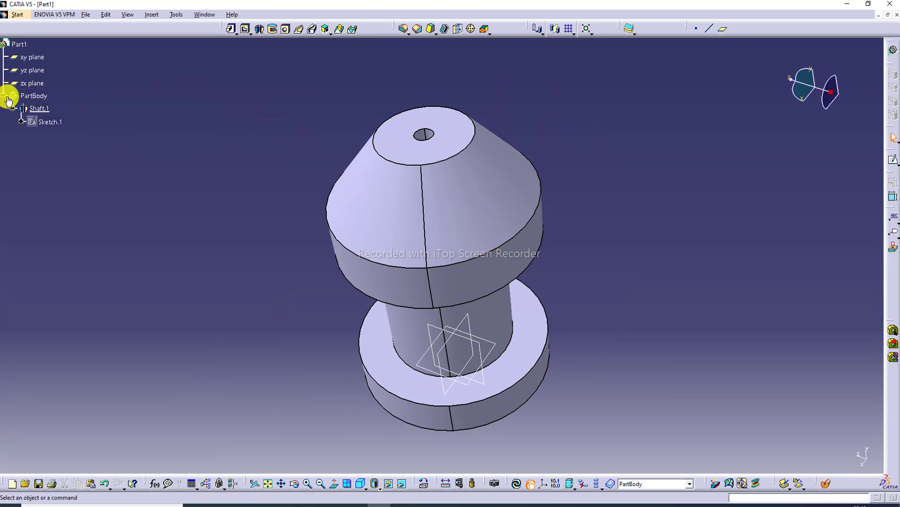
{"action": "right_click", "coordinate": [38, 109]}
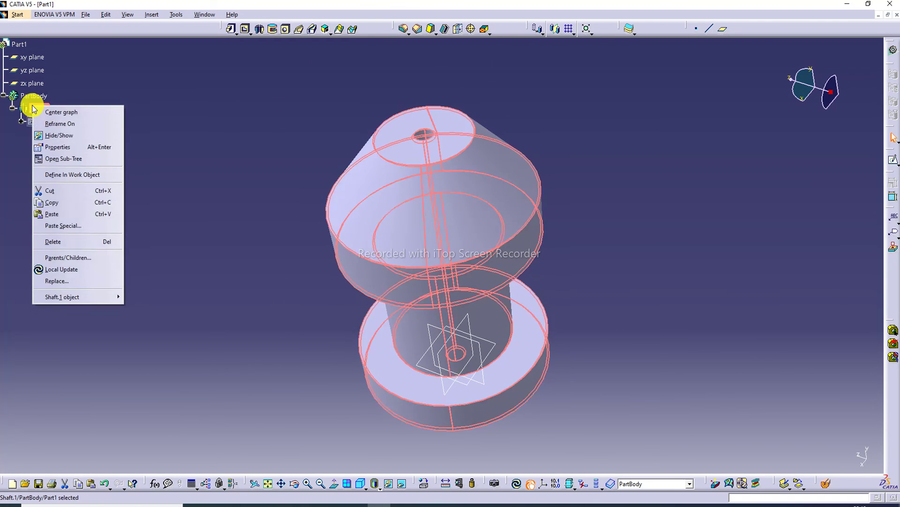
{"action": "left_click", "coordinate": [70, 145]}
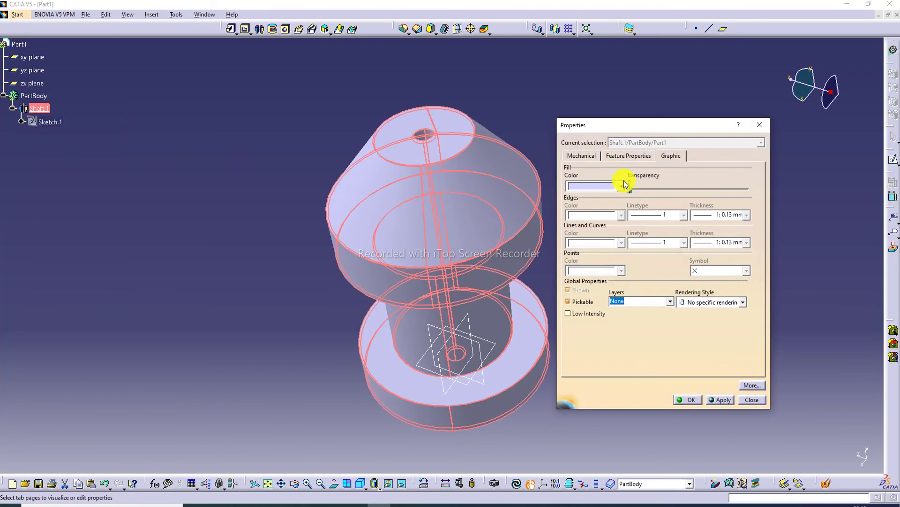
{"action": "left_click", "coordinate": [622, 186]}
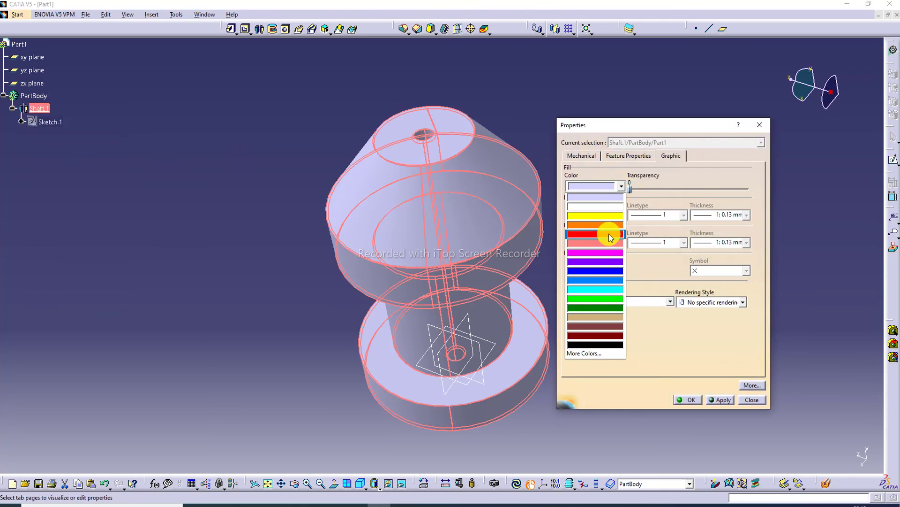
{"action": "left_click", "coordinate": [604, 253]}
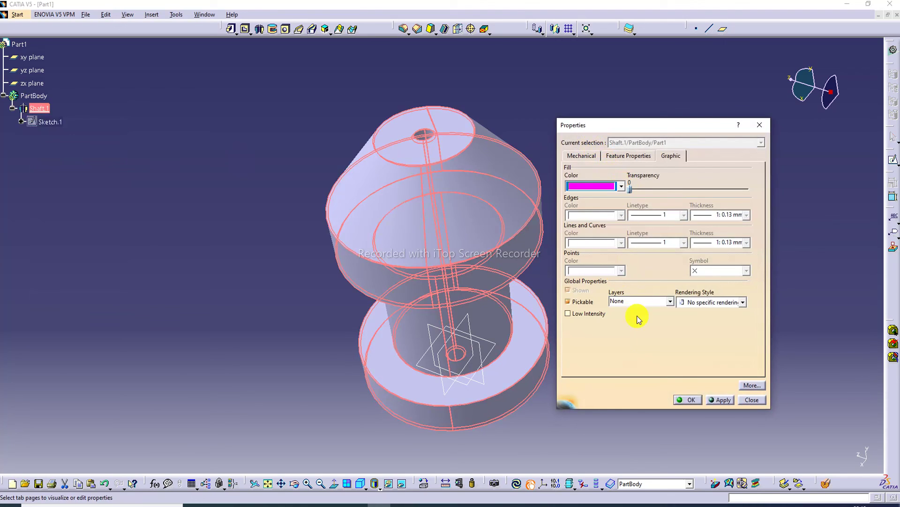
{"action": "left_click", "coordinate": [692, 400]}
{"action": "left_click", "coordinate": [676, 291]}
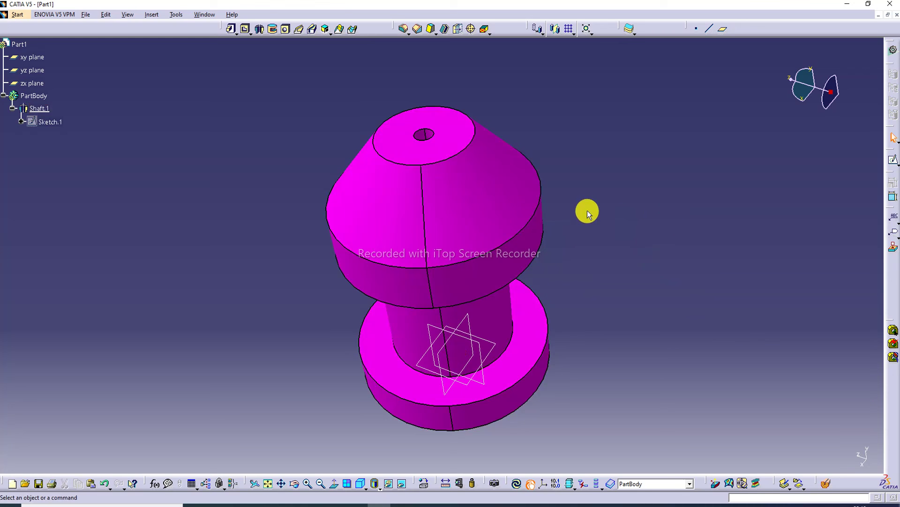
{"action": "mouse_move", "coordinate": [582, 210]}
{"action": "middle_mouse_down"}
{"action": "mouse_move", "coordinate": [578, 92]}
{"action": "mouse_move", "coordinate": [543, 74]}
{"action": "middle_mouse_up"}
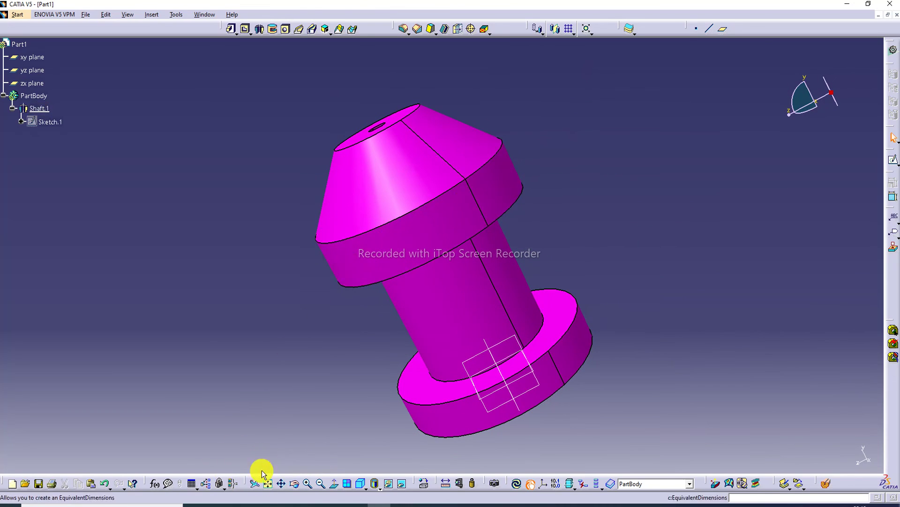
- Bring Microsoft Edge to the front, showing the CATIA LECTURE-23, SHAFT.pdf title slide
{"action": "left_click", "coordinate": [262, 504]}
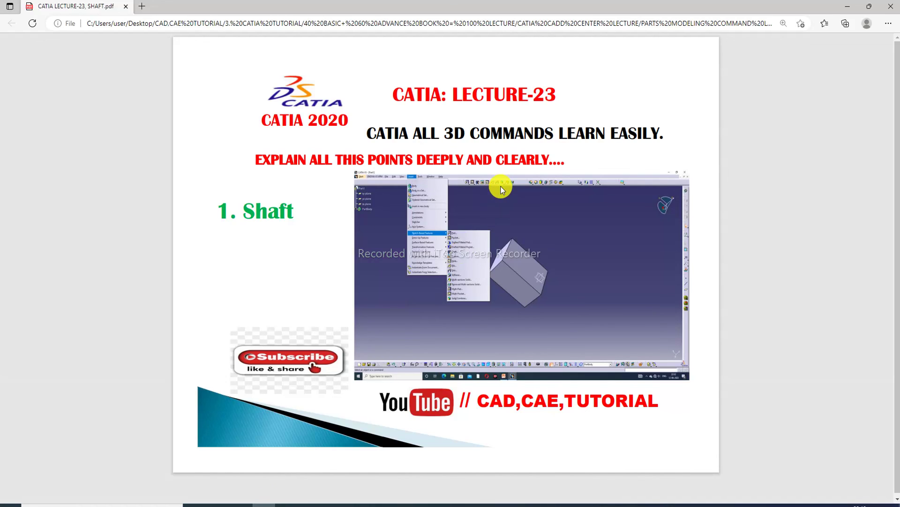